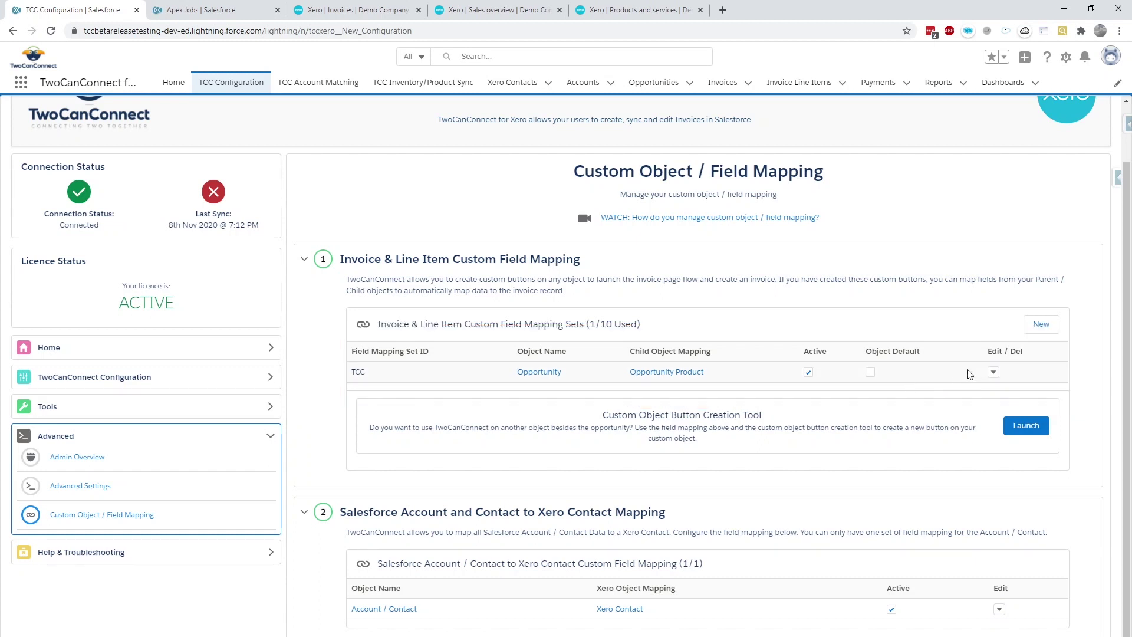
- Edit the TCC invoice field mapping set, mapping Invoice Date to Created Date and Invoice Due Date to Close Date
{"action": "left_click", "coordinate": [993, 372]}
{"action": "left_click", "coordinate": [974, 394]}
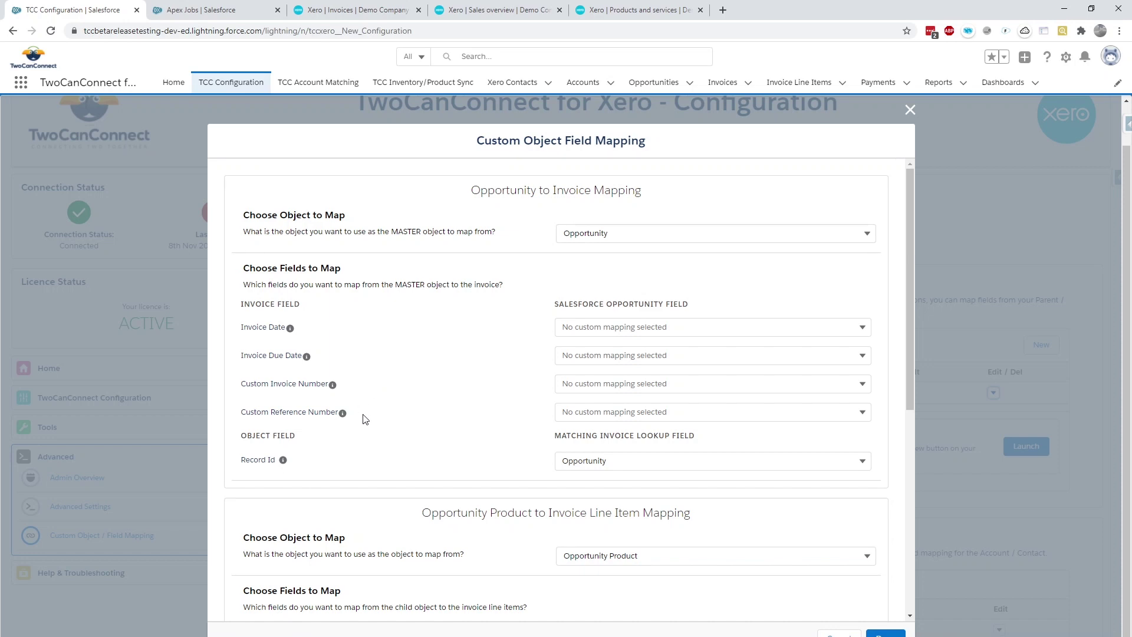
{"action": "left_click", "coordinate": [607, 325]}
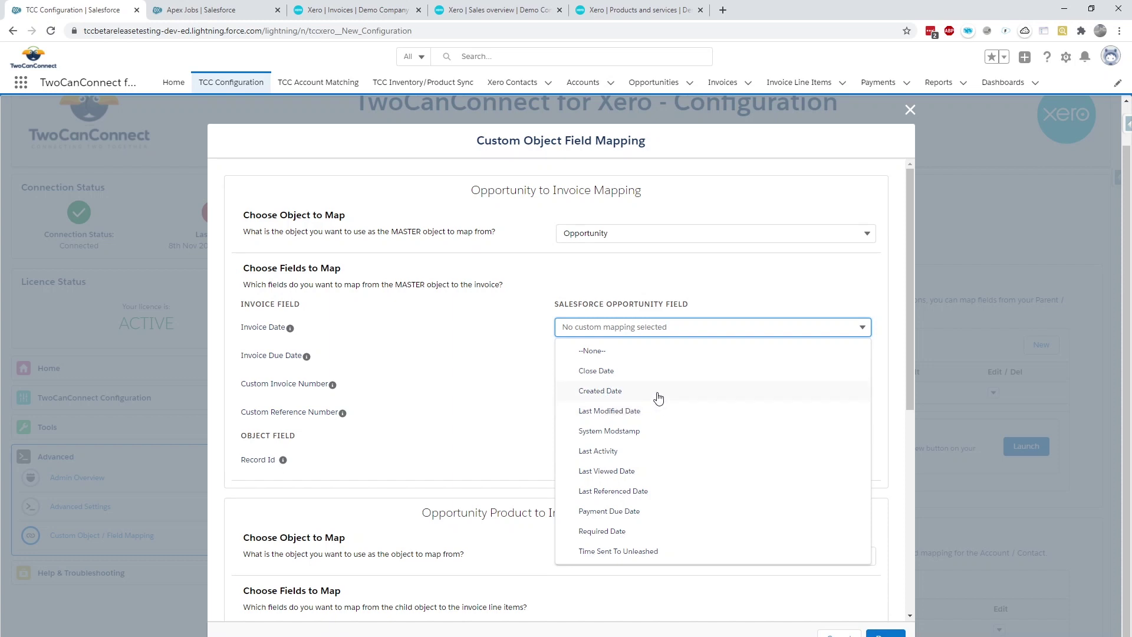
{"action": "left_click", "coordinate": [602, 392]}
{"action": "left_click", "coordinate": [618, 356]}
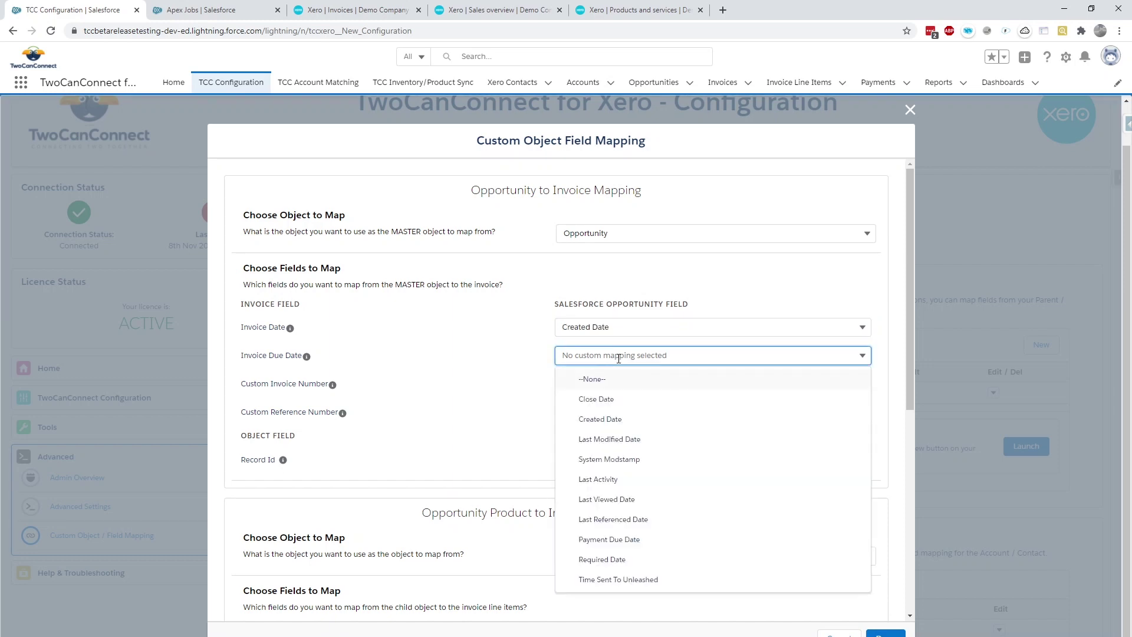
{"action": "left_click", "coordinate": [625, 400]}
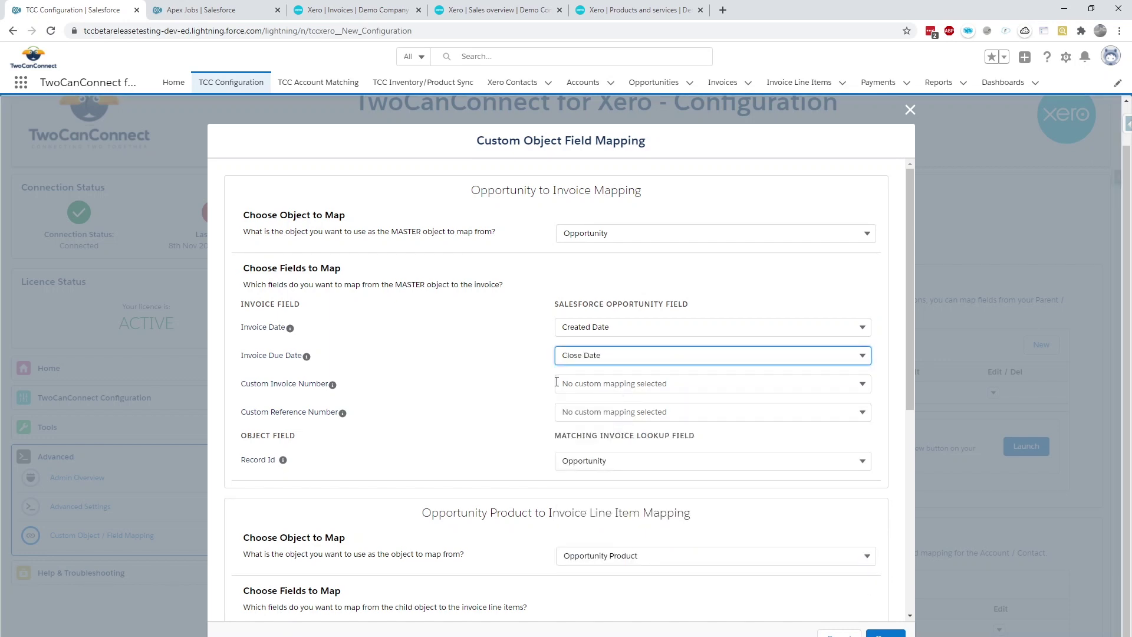
{"action": "left_click", "coordinate": [501, 360]}
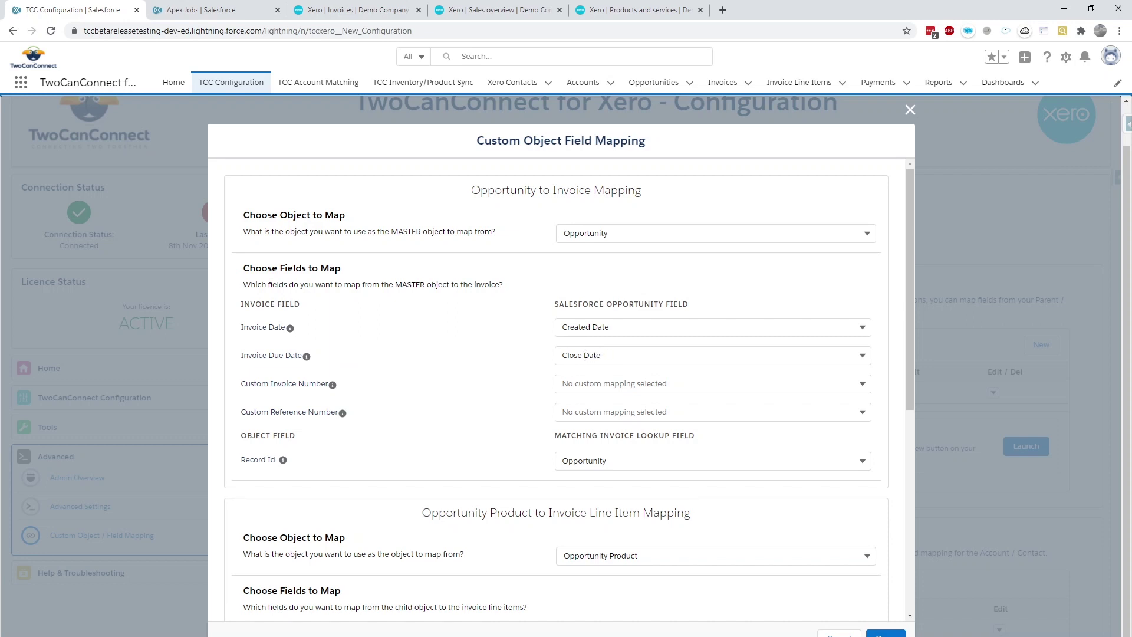
{"action": "left_click", "coordinate": [638, 355]}
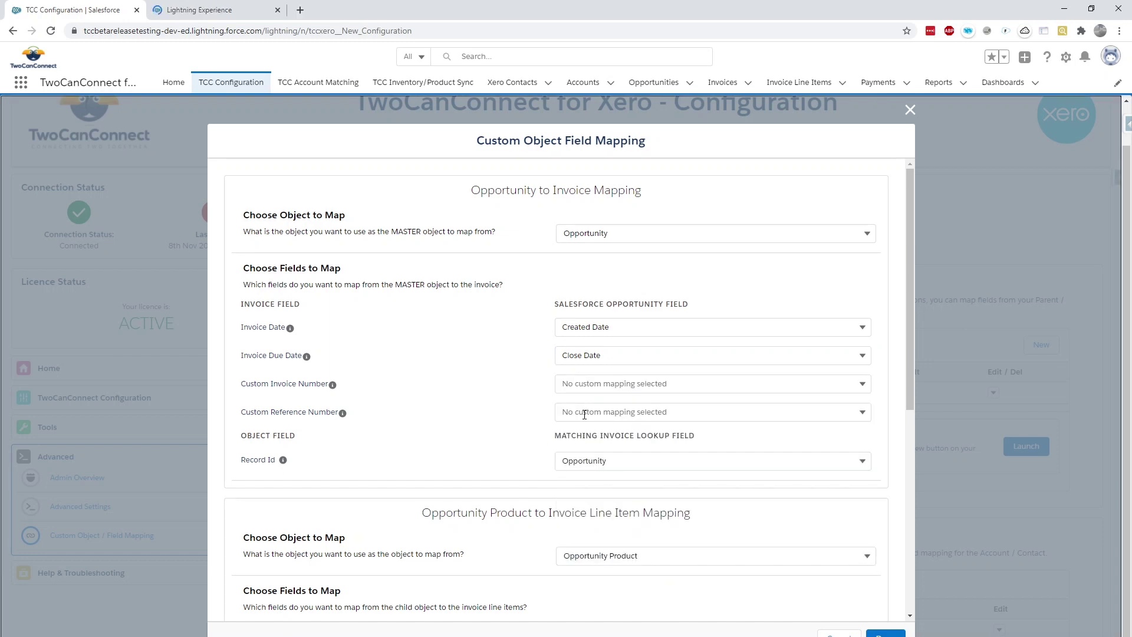
- Map the invoice's Custom Reference Number to the Opportunity ID field
{"action": "left_click", "coordinate": [584, 412]}
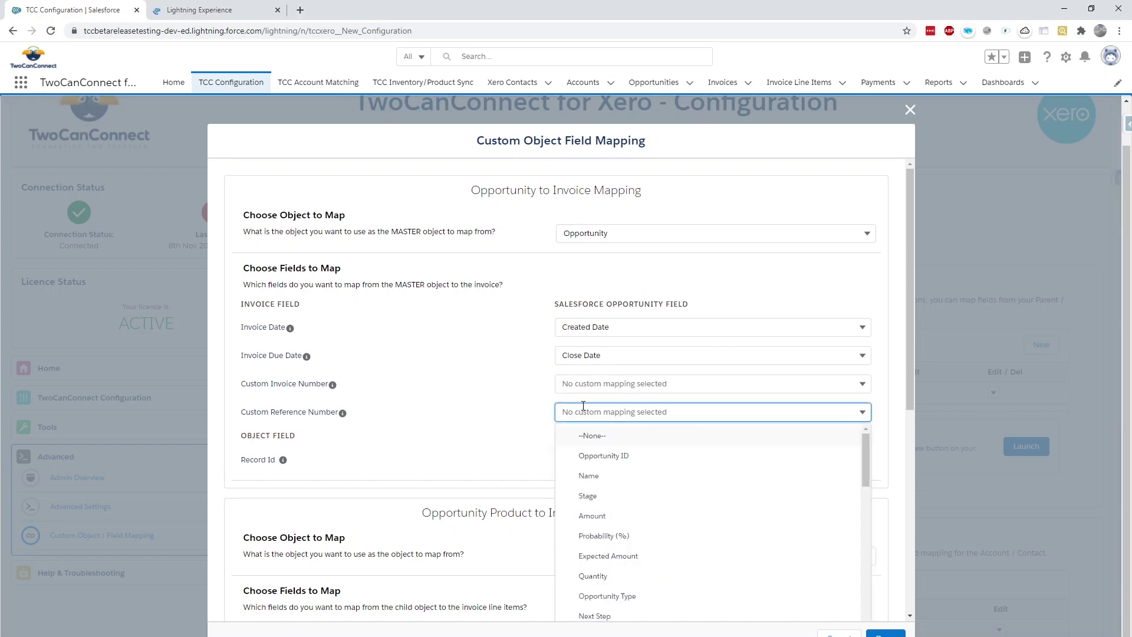
{"action": "left_click", "coordinate": [630, 458]}
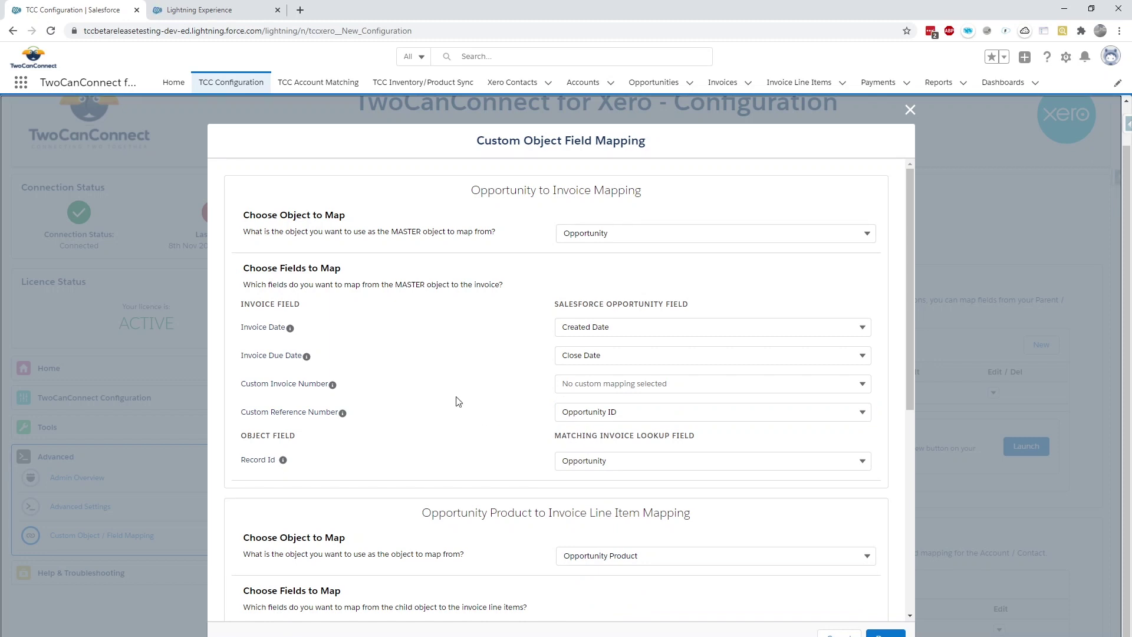
- Set the Invoice Line Item Product Name Format to Product Name + Line Item Description
{"action": "scroll", "coordinate": [466, 407], "scroll_direction": "down", "scroll_amount": 2}
{"action": "scroll", "coordinate": [458, 401], "scroll_direction": "down", "scroll_amount": 3}
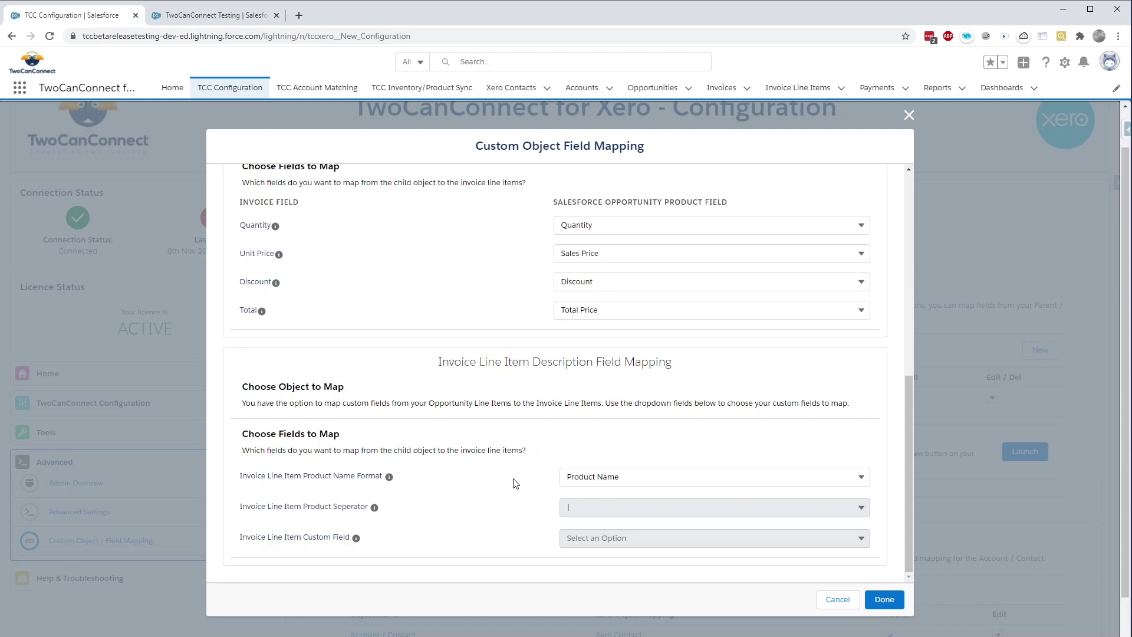
{"action": "left_click", "coordinate": [635, 476]}
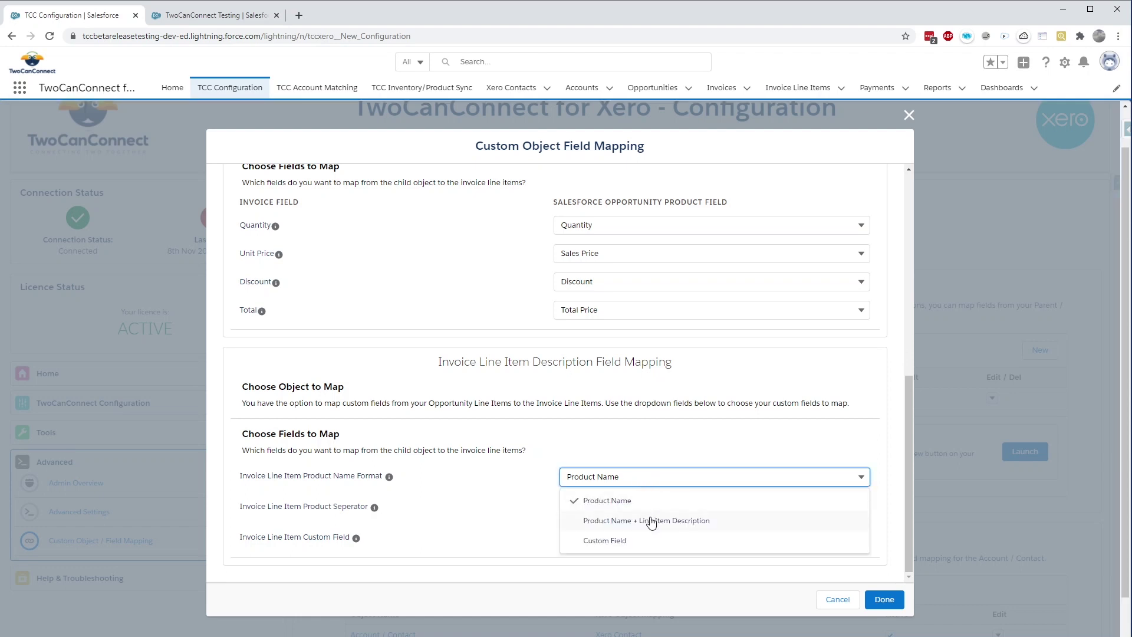
{"action": "left_click", "coordinate": [717, 525]}
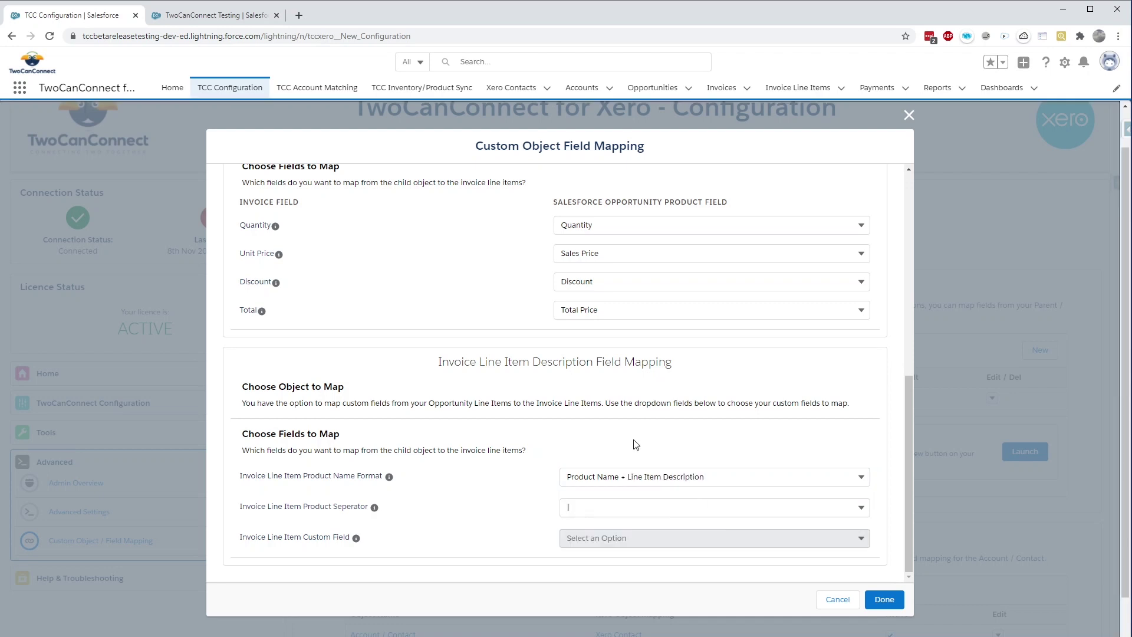
- In the opportunity's product editor, add the line description "Does not include travel" to the development work product and save
{"action": "left_click", "coordinate": [208, 19]}
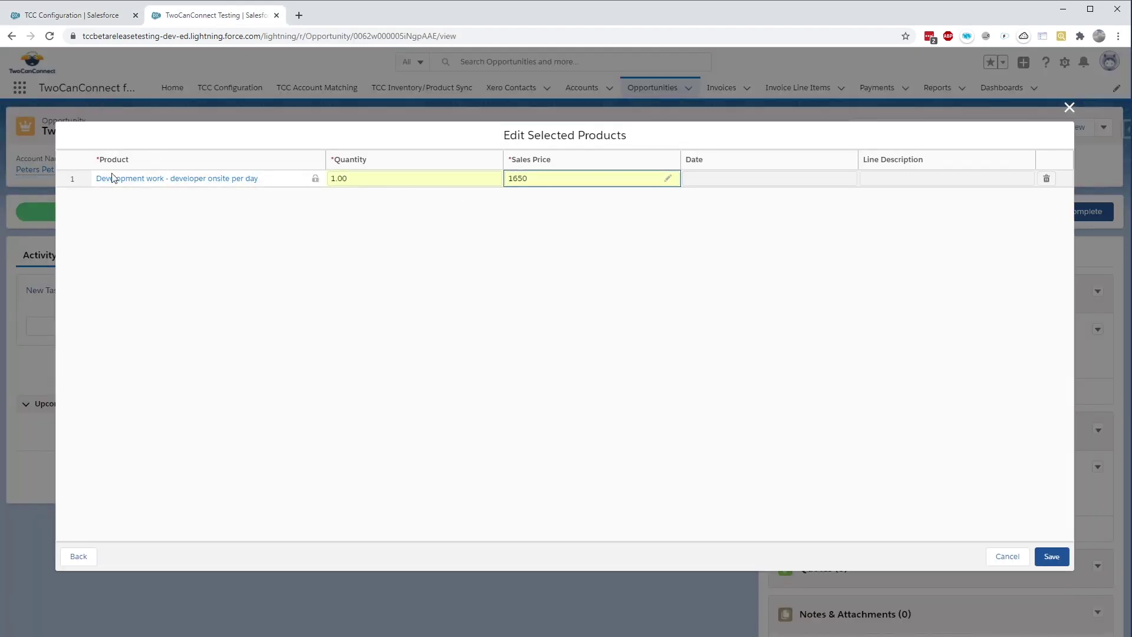
{"action": "left_click", "coordinate": [906, 177]}
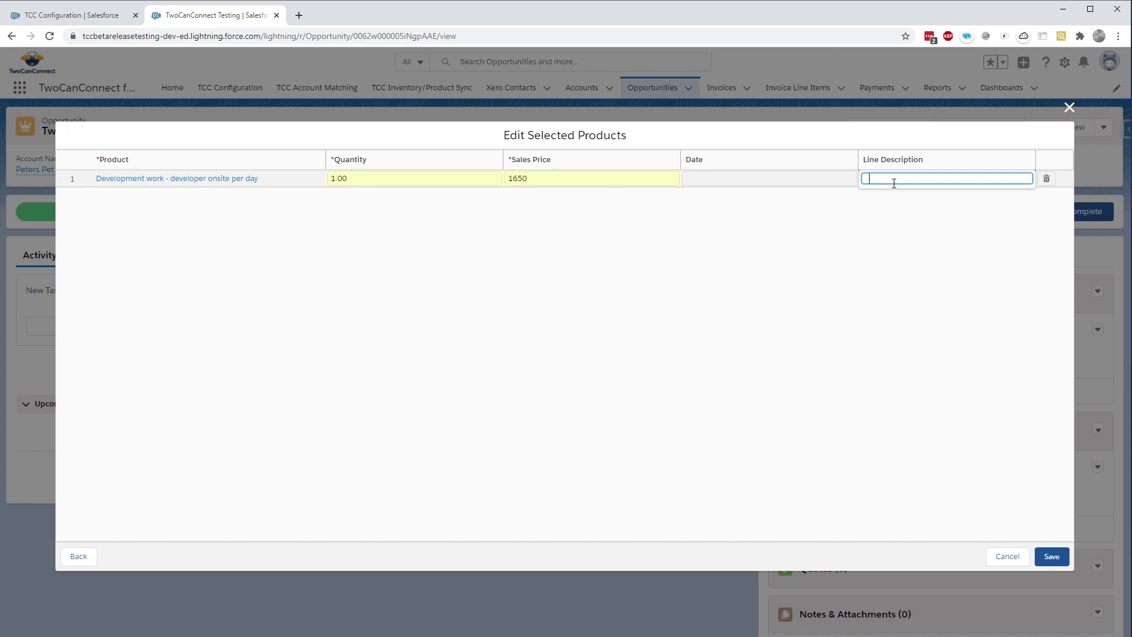
{"action": "type", "text": "Does not include travel"}
{"action": "left_click", "coordinate": [1051, 558]}
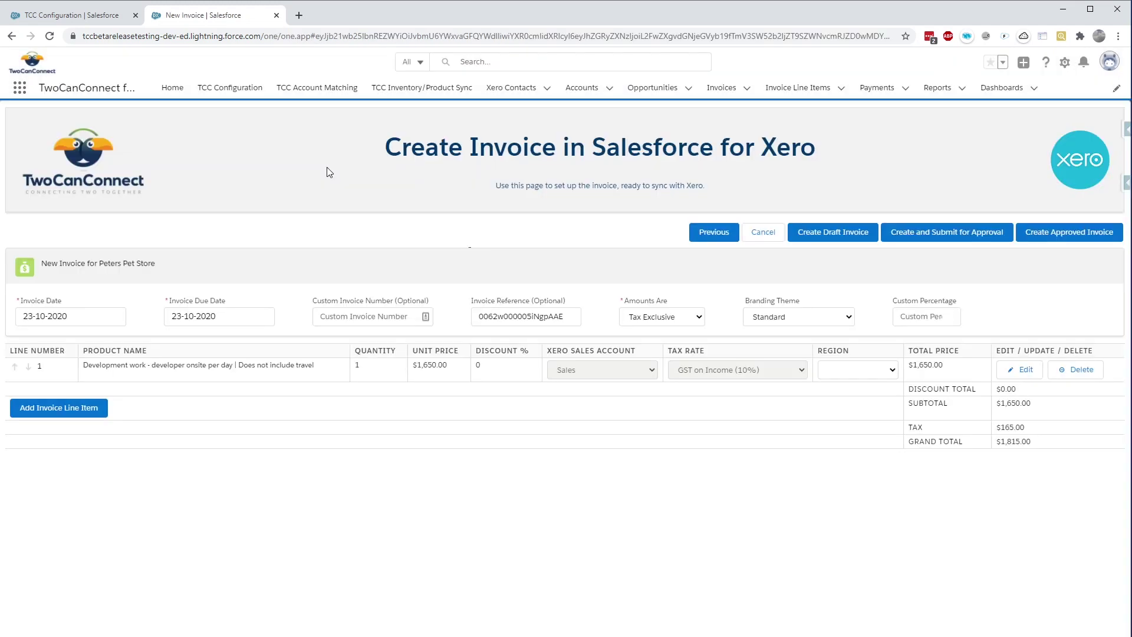
{"action": "key", "text": "ctrl+2"}
{"action": "left_click_drag", "start_coordinate": [245, 376], "coordinate": [235, 465]}
{"action": "key", "text": "Escape"}
- Back in the custom object field mapping, set the Invoice Line Item Product Separator to "-"
{"action": "left_click", "coordinate": [83, 15]}
{"action": "scroll", "coordinate": [519, 412], "scroll_direction": "down", "scroll_amount": 10}
{"action": "left_click", "coordinate": [613, 508]}
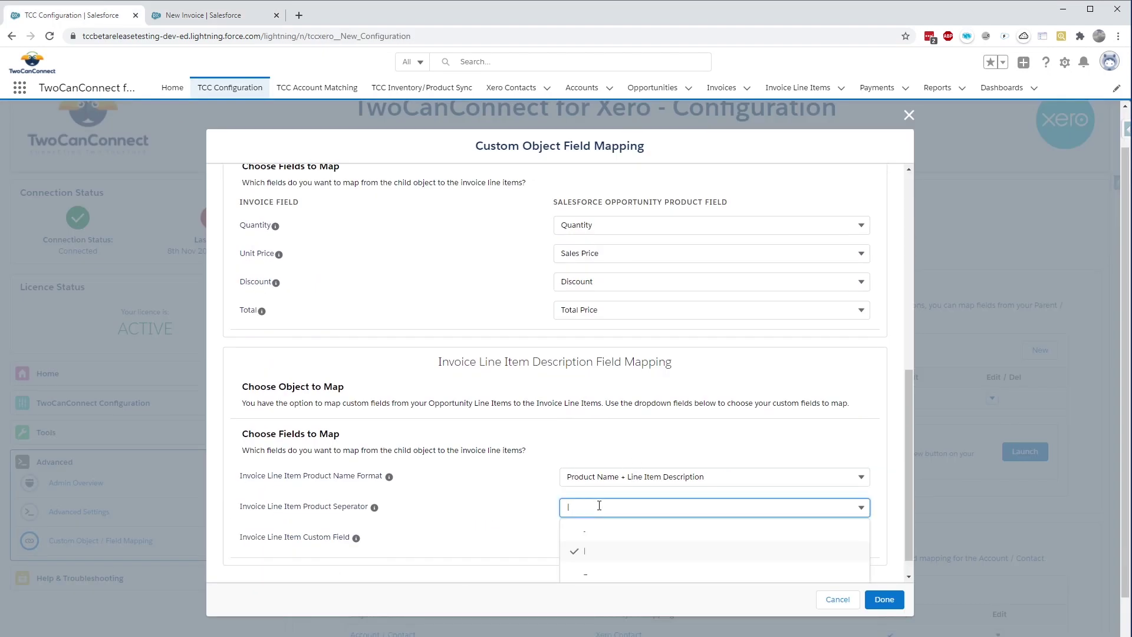
{"action": "scroll", "coordinate": [616, 516], "scroll_direction": "down", "scroll_amount": 1}
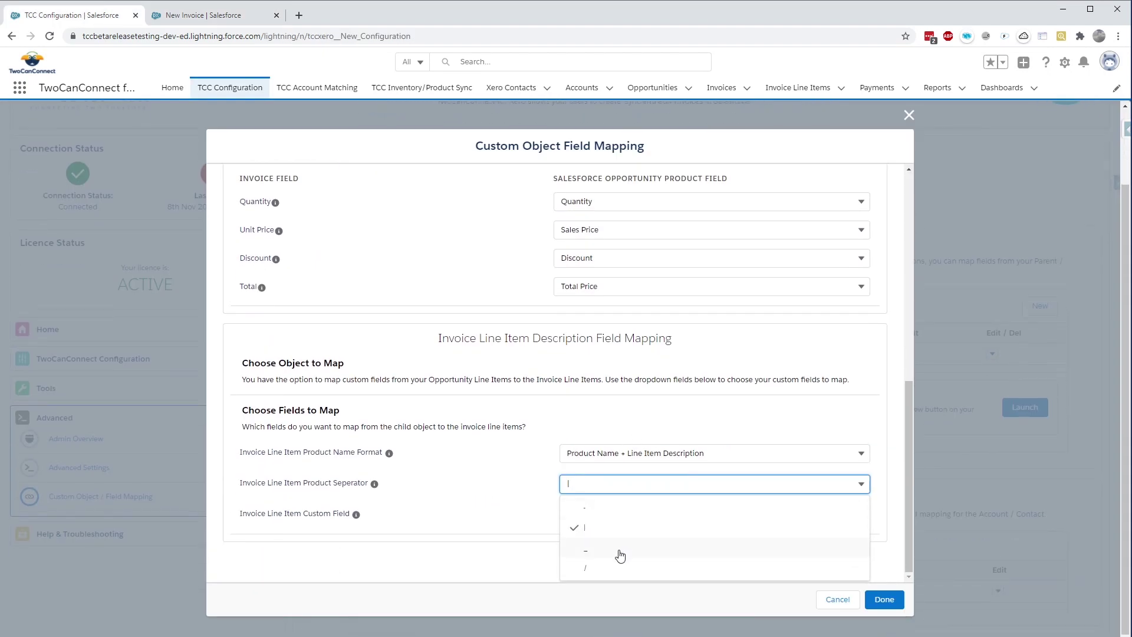
{"action": "left_click", "coordinate": [599, 511]}
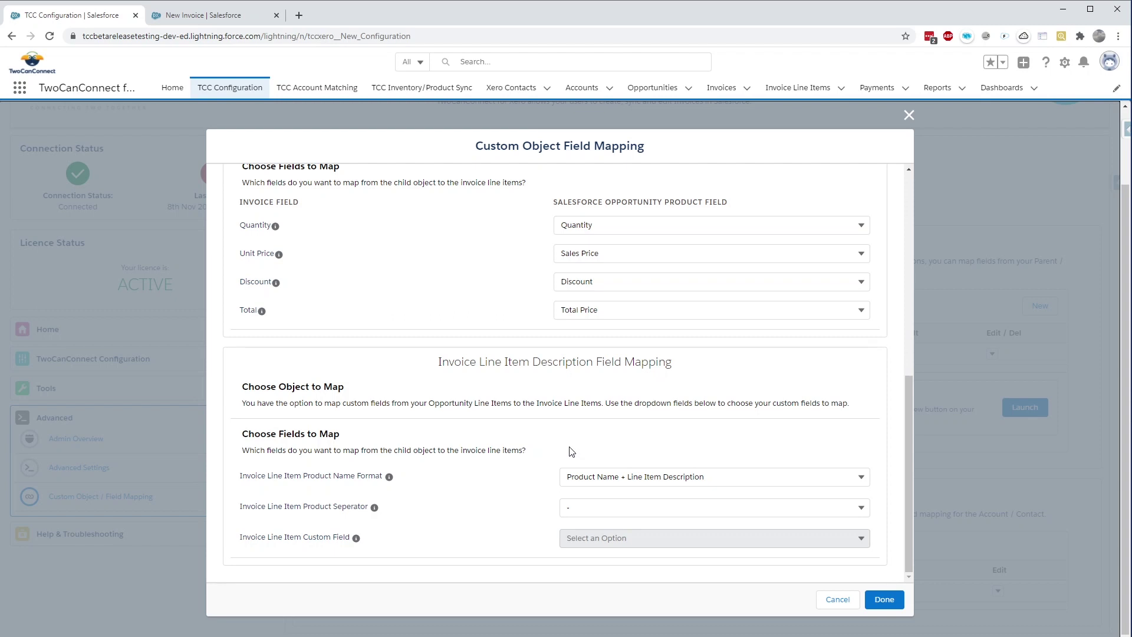
- Try Custom Field as the line item product name format, browse its field options, and restore Product Name + Line Item Description
{"action": "left_click", "coordinate": [610, 475]}
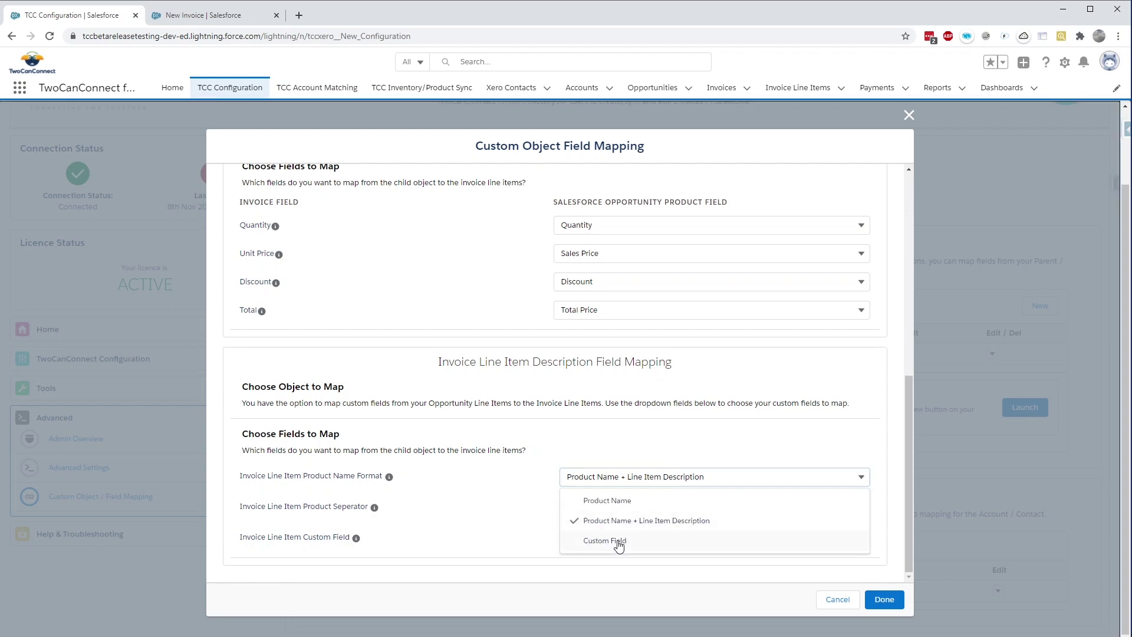
{"action": "left_click", "coordinate": [618, 539]}
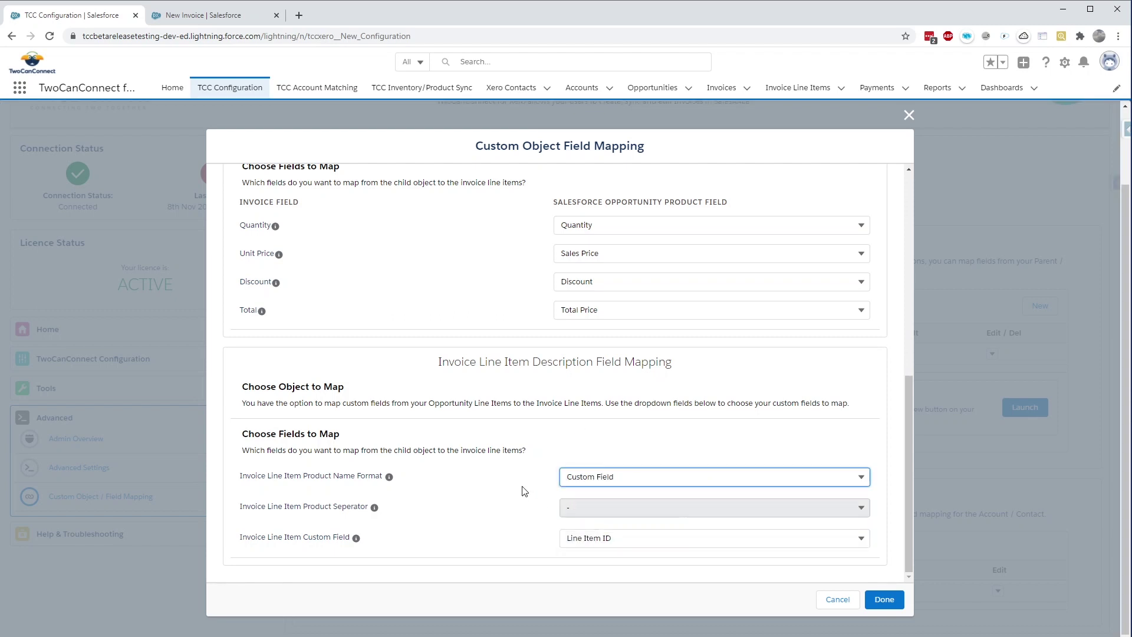
{"action": "left_click", "coordinate": [630, 541]}
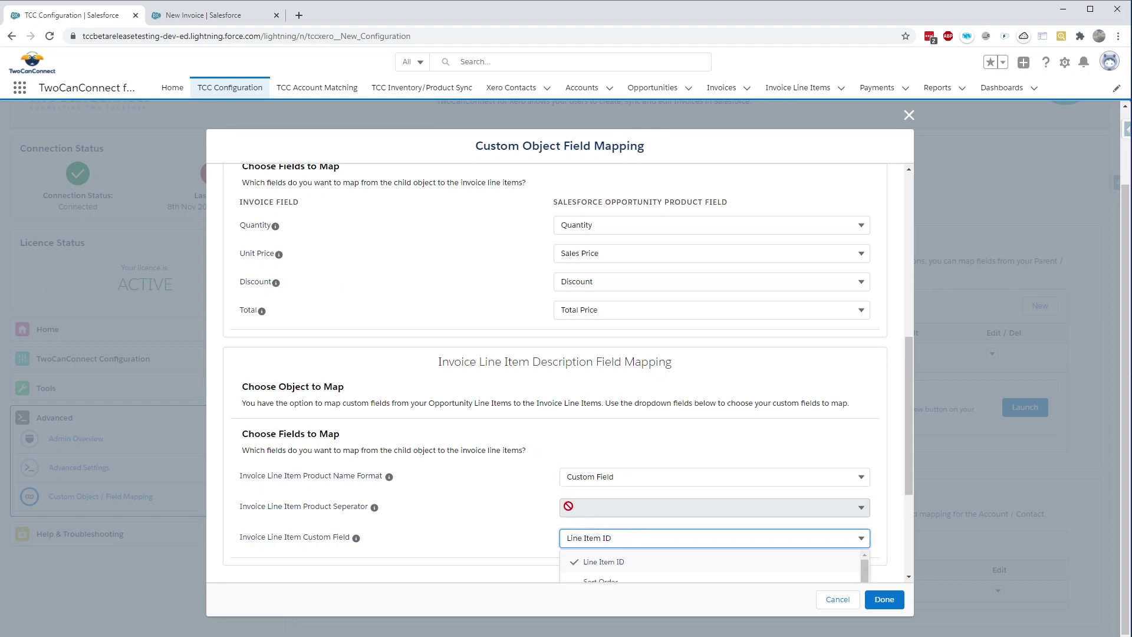
{"action": "scroll", "coordinate": [536, 456], "scroll_direction": "down", "scroll_amount": 3}
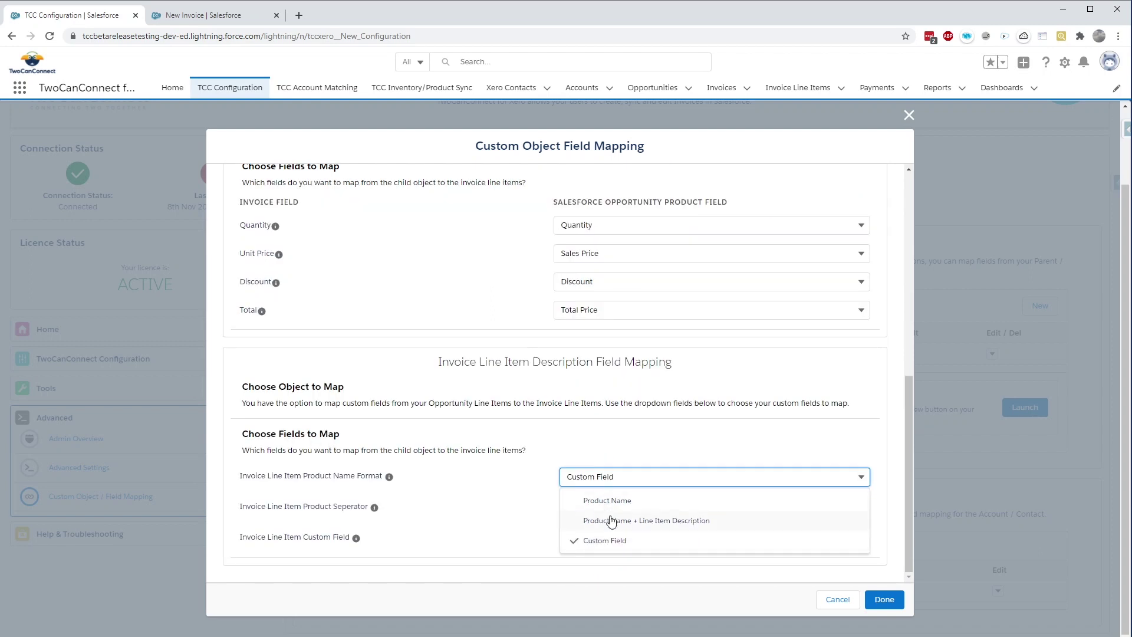
{"action": "left_click", "coordinate": [608, 517]}
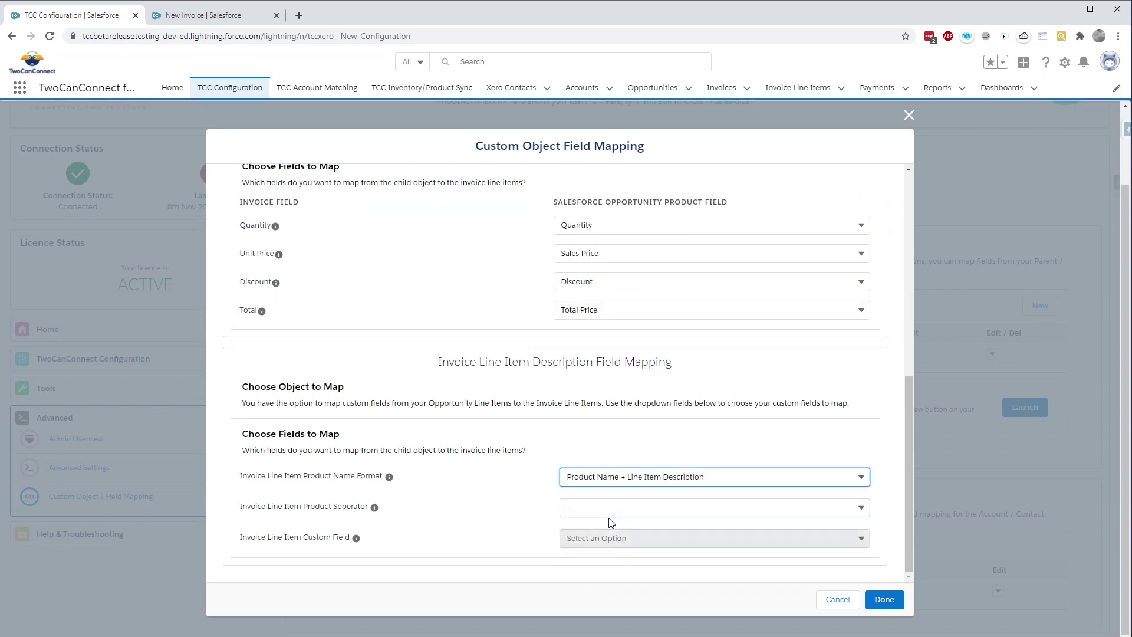
- Save the invoice field mapping and open the Account / Contact to Xero Contact mapping for editing
{"action": "left_click", "coordinate": [884, 599]}
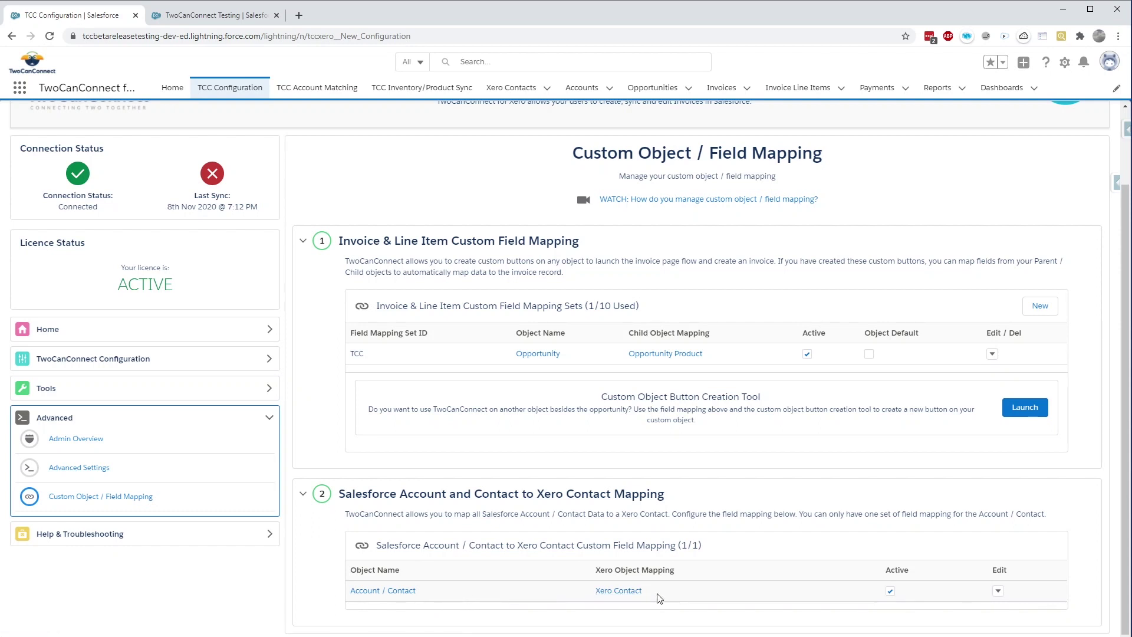
{"action": "left_click", "coordinate": [997, 590]}
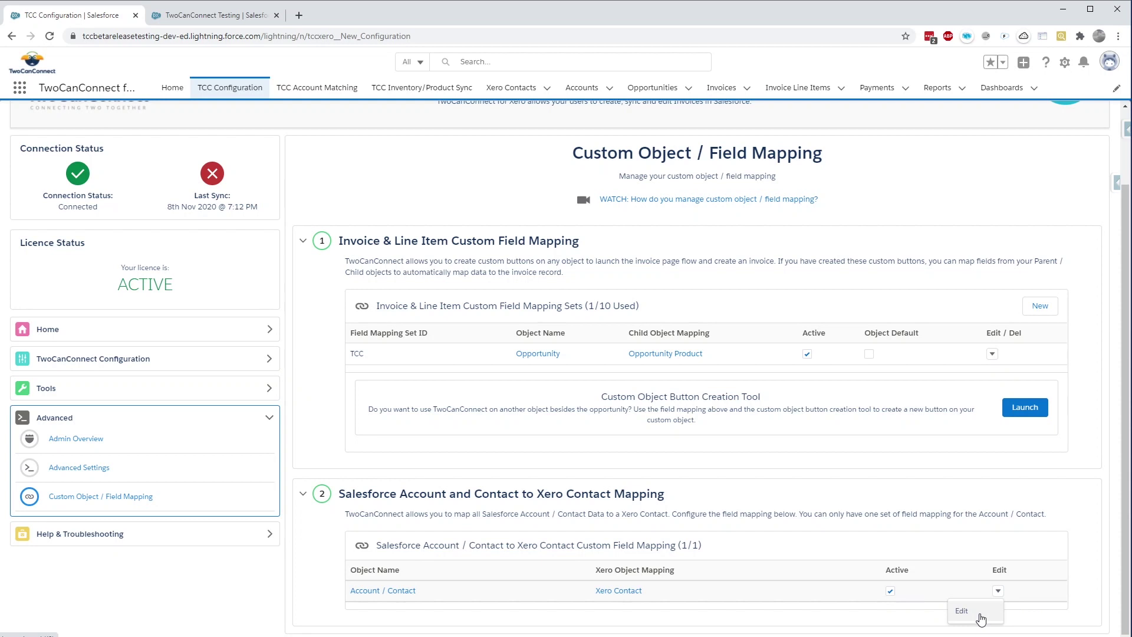
{"action": "left_click", "coordinate": [980, 618]}
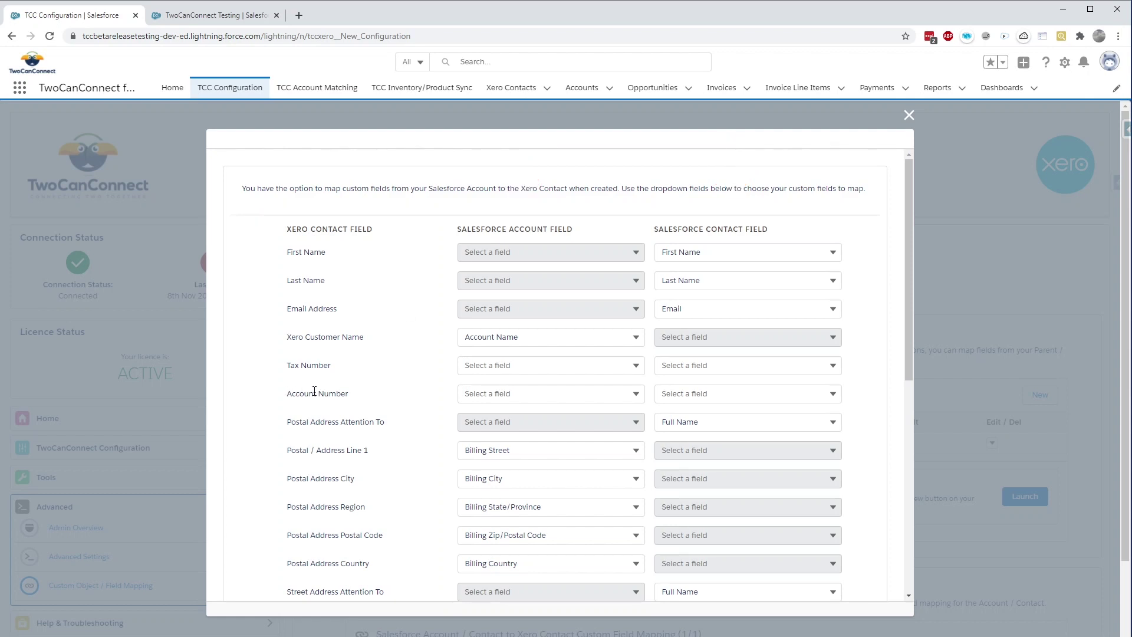
- Map the Xero contact's Account Number to the Salesforce account field Account Number
{"action": "left_click", "coordinate": [531, 398]}
{"action": "scroll", "coordinate": [558, 459], "scroll_direction": "down", "scroll_amount": 3}
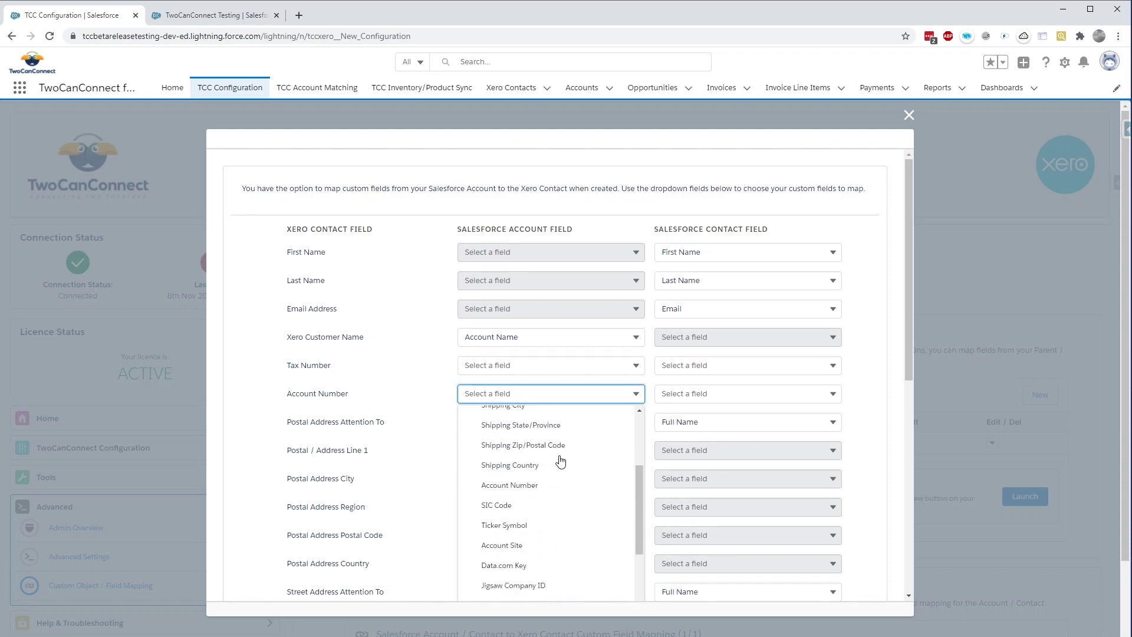
{"action": "scroll", "coordinate": [561, 461], "scroll_direction": "down", "scroll_amount": 5}
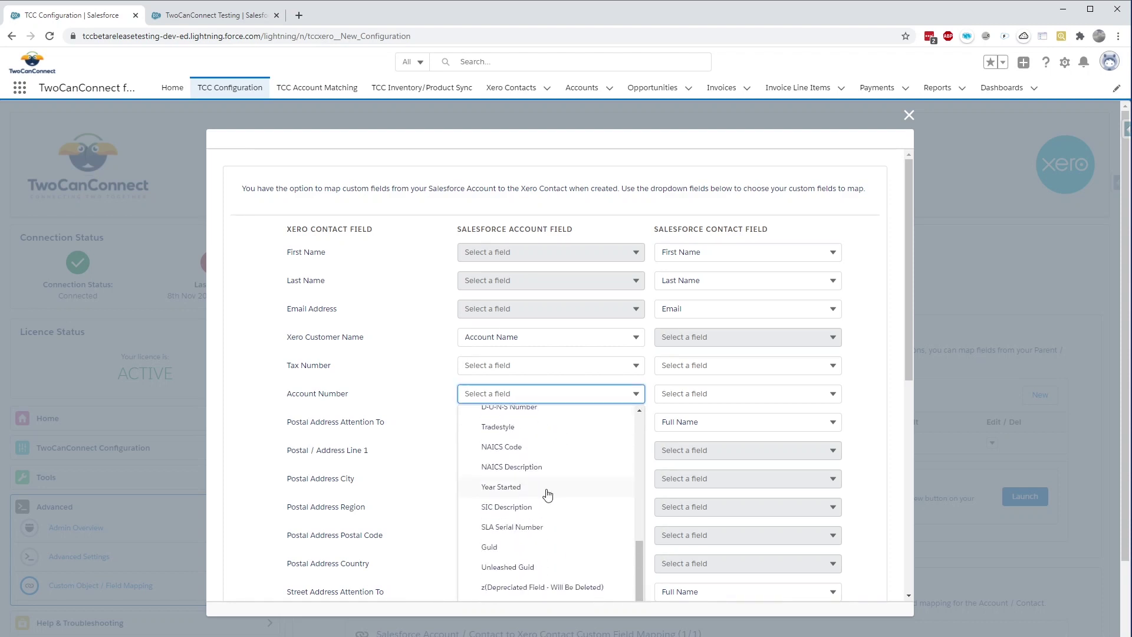
{"action": "left_click_drag", "start_coordinate": [640, 560], "coordinate": [633, 486]}
{"action": "left_click", "coordinate": [533, 485]}
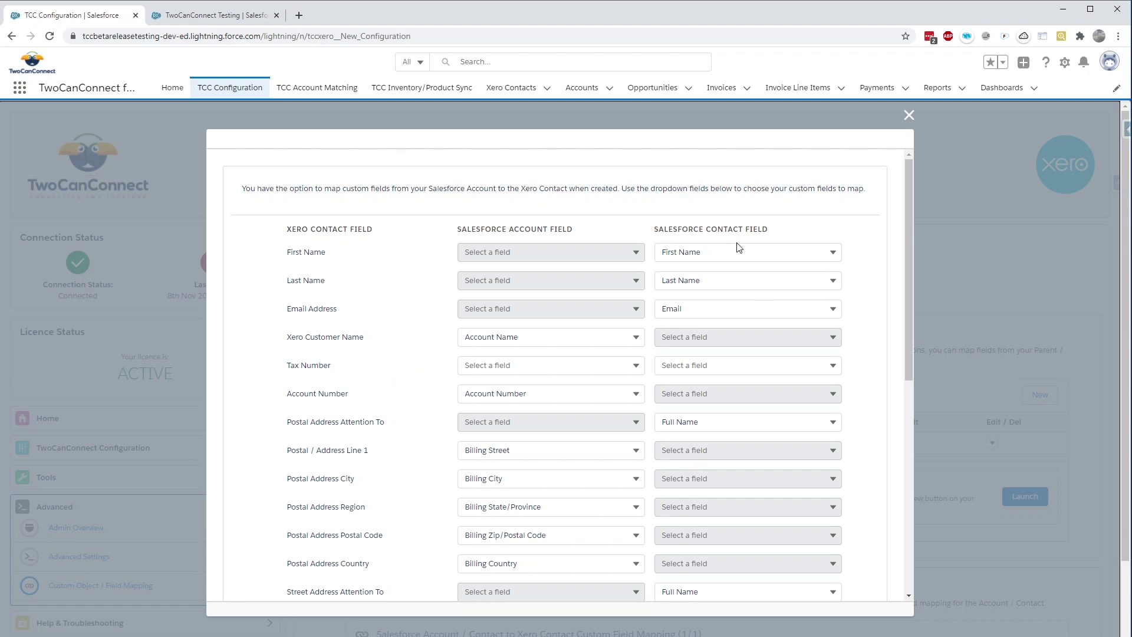
- Examine the email, address, phone and fax mappings for the Xero contact, and close the mapping dialog
{"action": "left_click", "coordinate": [724, 309]}
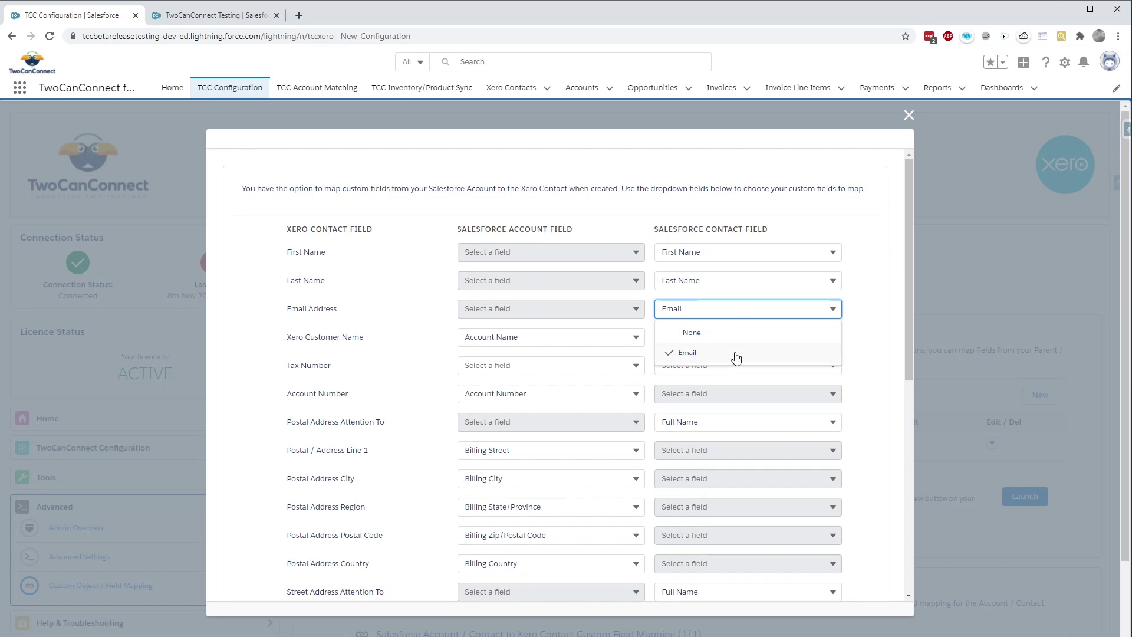
{"action": "left_click", "coordinate": [771, 355]}
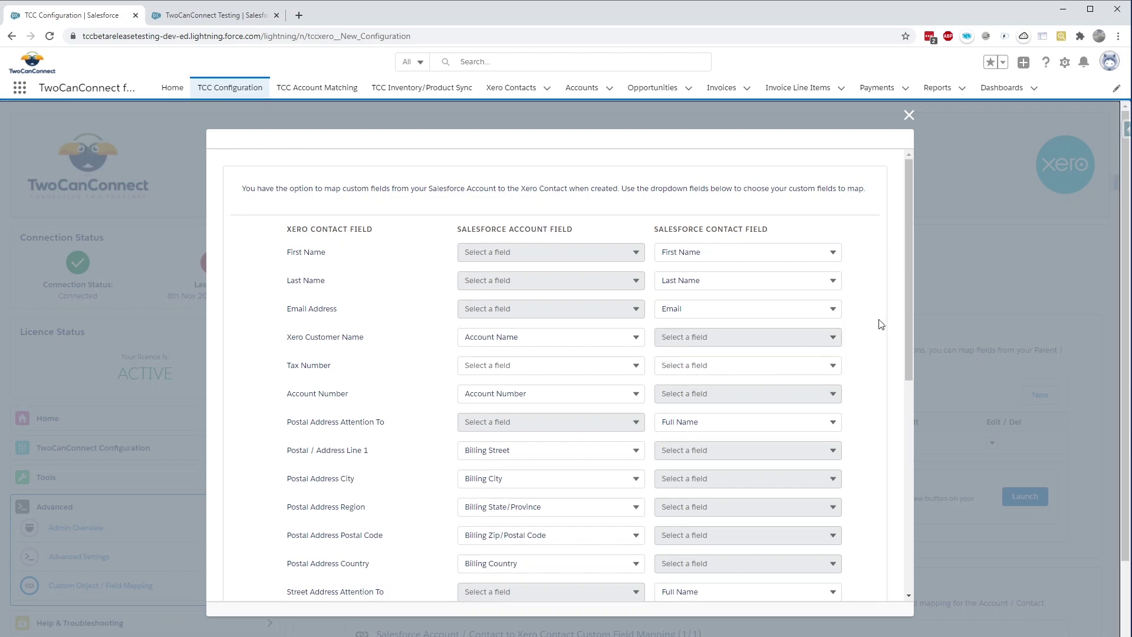
{"action": "scroll", "coordinate": [880, 320], "scroll_direction": "down", "scroll_amount": 3}
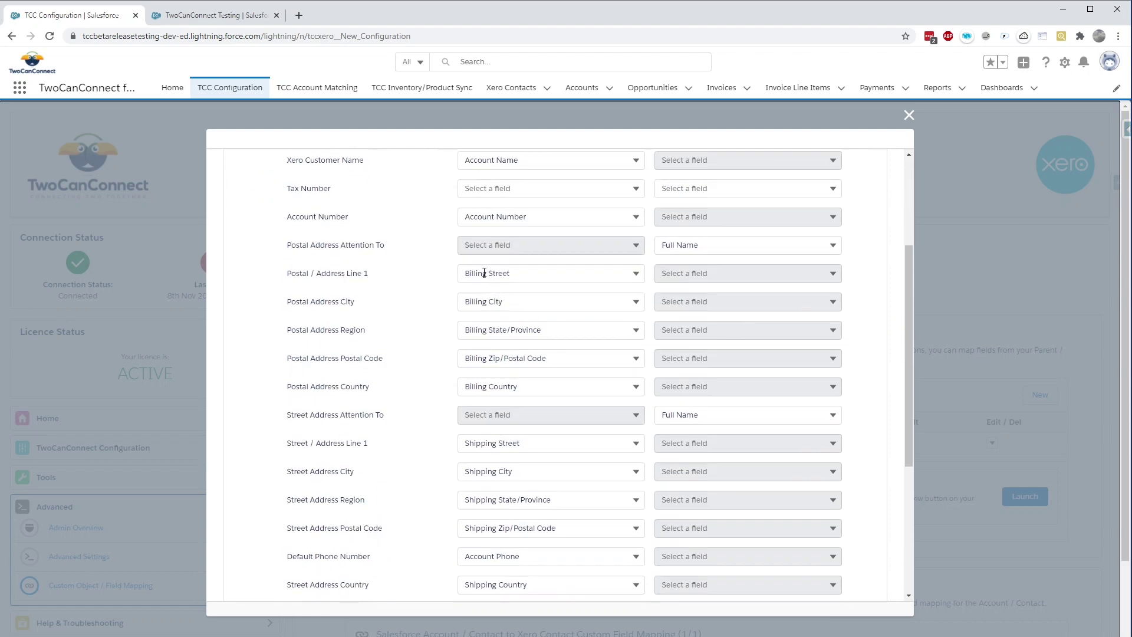
{"action": "scroll", "coordinate": [538, 366], "scroll_direction": "down", "scroll_amount": 1}
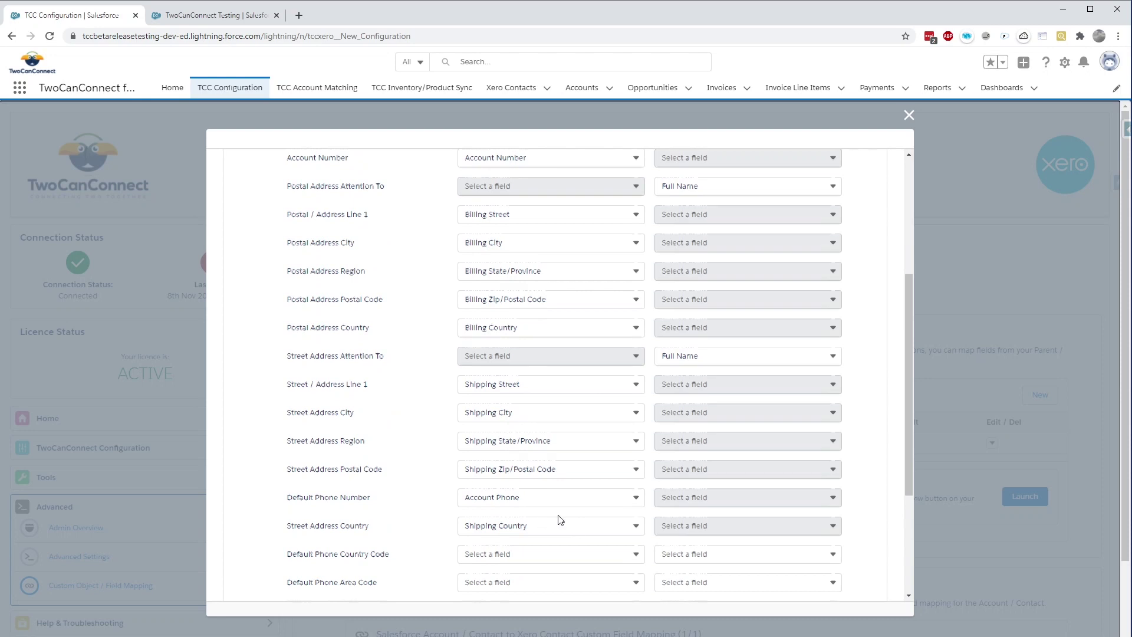
{"action": "scroll", "coordinate": [554, 507], "scroll_direction": "down", "scroll_amount": 3}
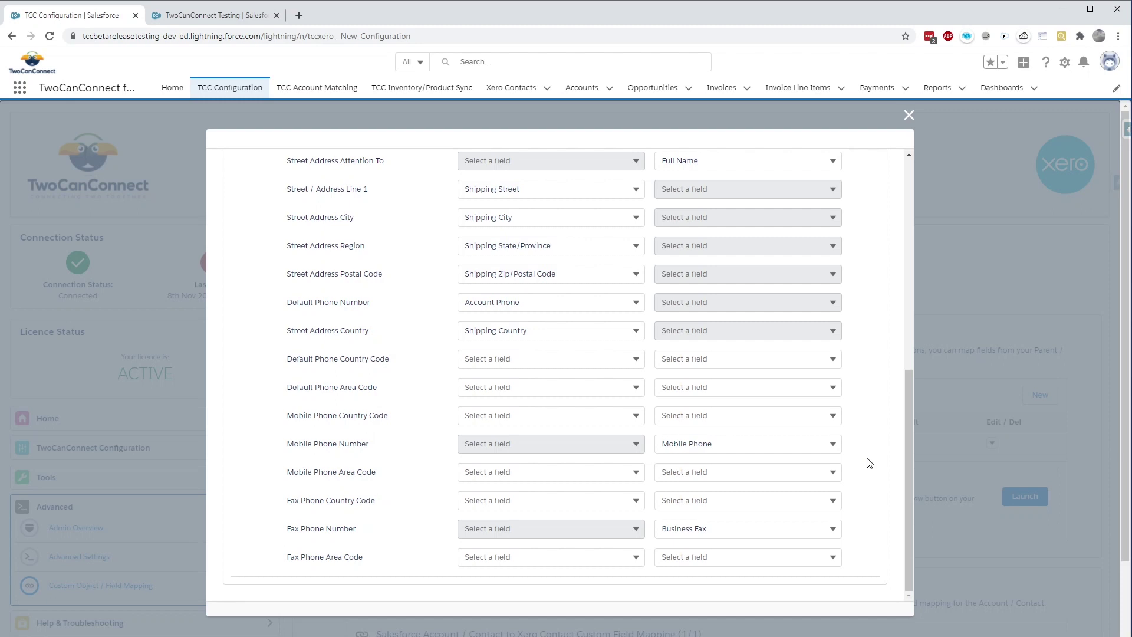
{"action": "scroll", "coordinate": [869, 462], "scroll_direction": "up", "scroll_amount": 7}
{"action": "left_click", "coordinate": [908, 116]}
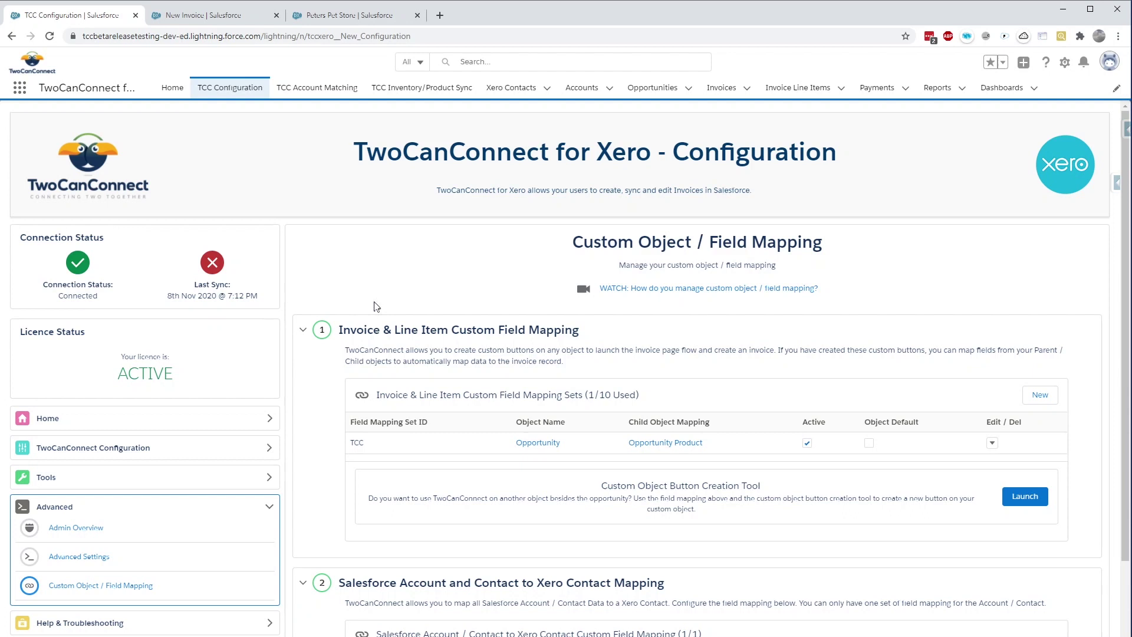
- On the open new invoice for Peters Pet Store, use the listed Salesforce contact for the Xero contact and continue to the invoice creation page
{"action": "left_click", "coordinate": [216, 17]}
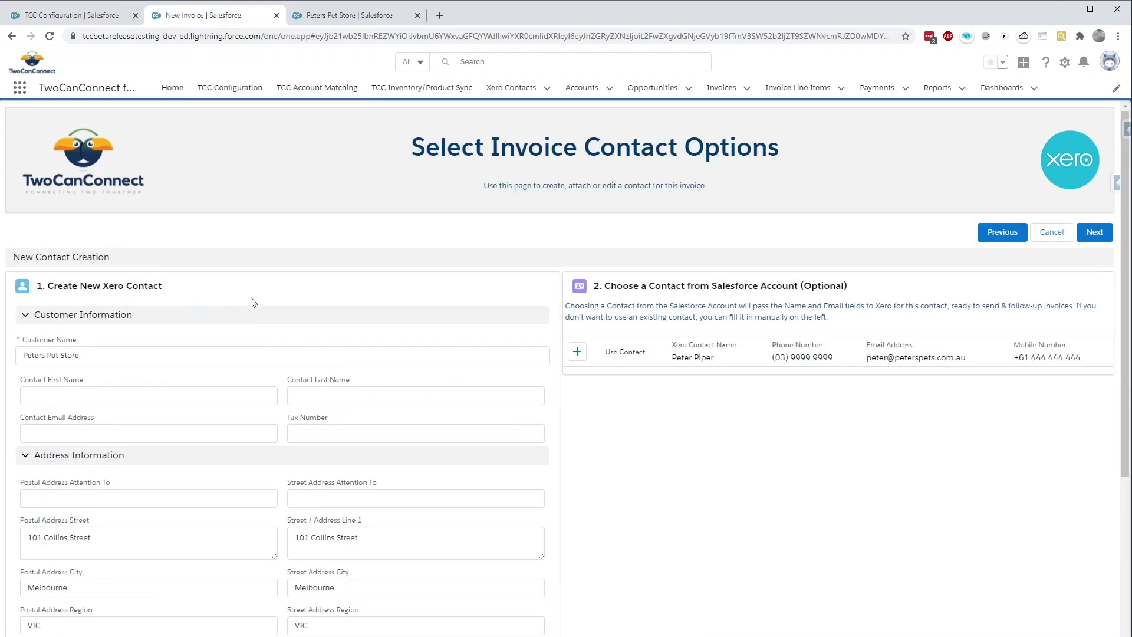
{"action": "scroll", "coordinate": [324, 305], "scroll_direction": "down", "scroll_amount": 2}
{"action": "scroll", "coordinate": [324, 305], "scroll_direction": "down", "scroll_amount": 3}
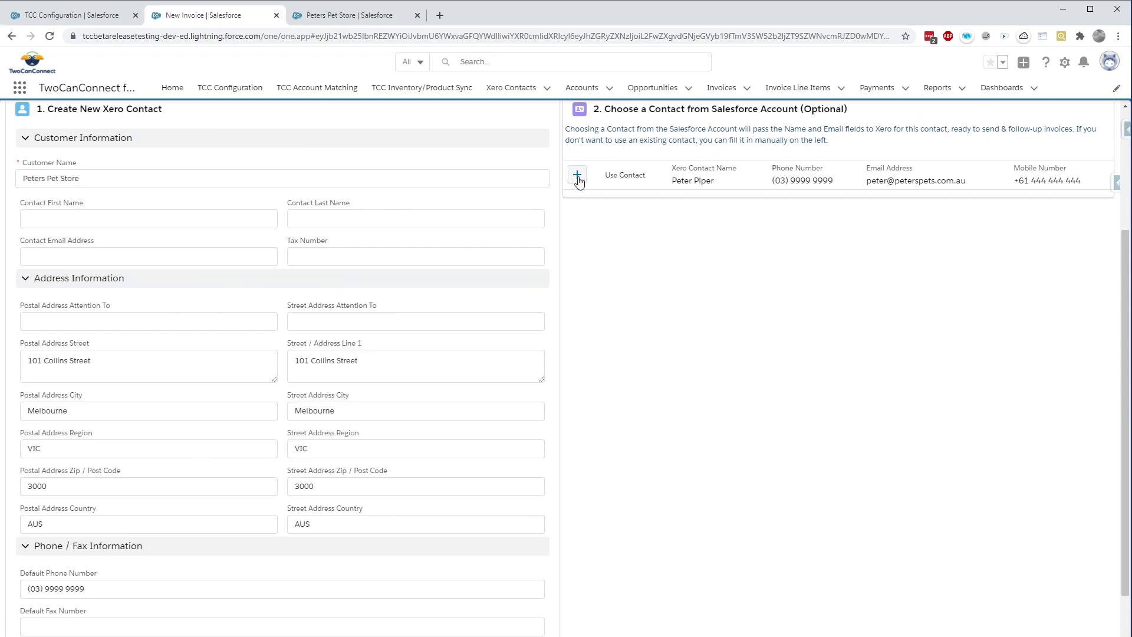
{"action": "left_click", "coordinate": [578, 176]}
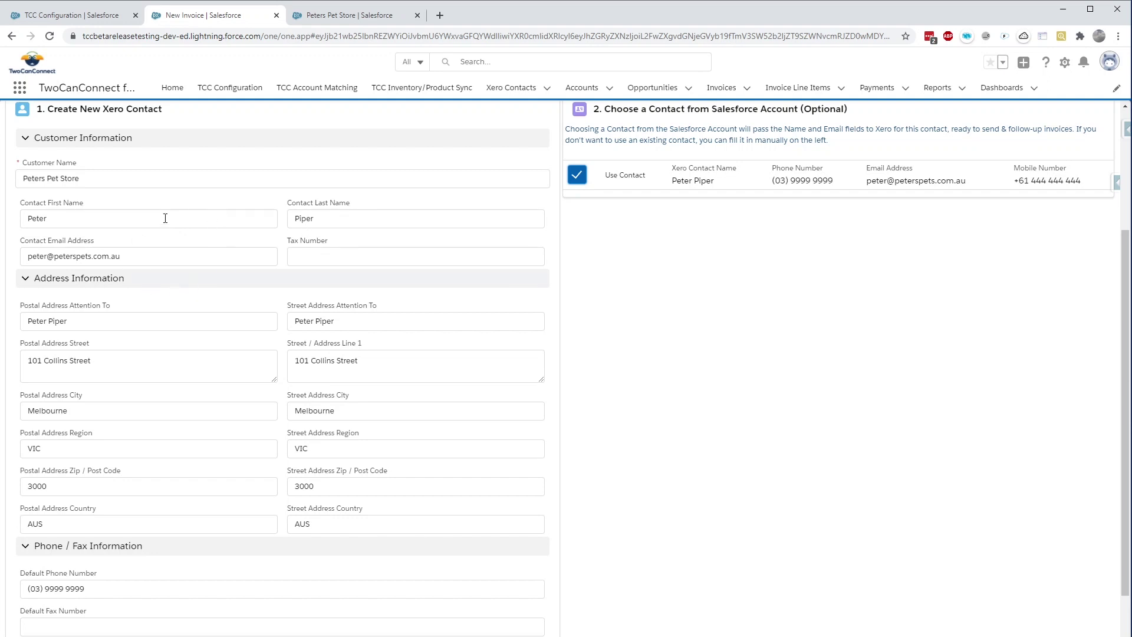
{"action": "scroll", "coordinate": [195, 254], "scroll_direction": "down", "scroll_amount": 1}
{"action": "scroll", "coordinate": [194, 253], "scroll_direction": "up", "scroll_amount": 1}
{"action": "scroll", "coordinate": [803, 331], "scroll_direction": "up", "scroll_amount": 2}
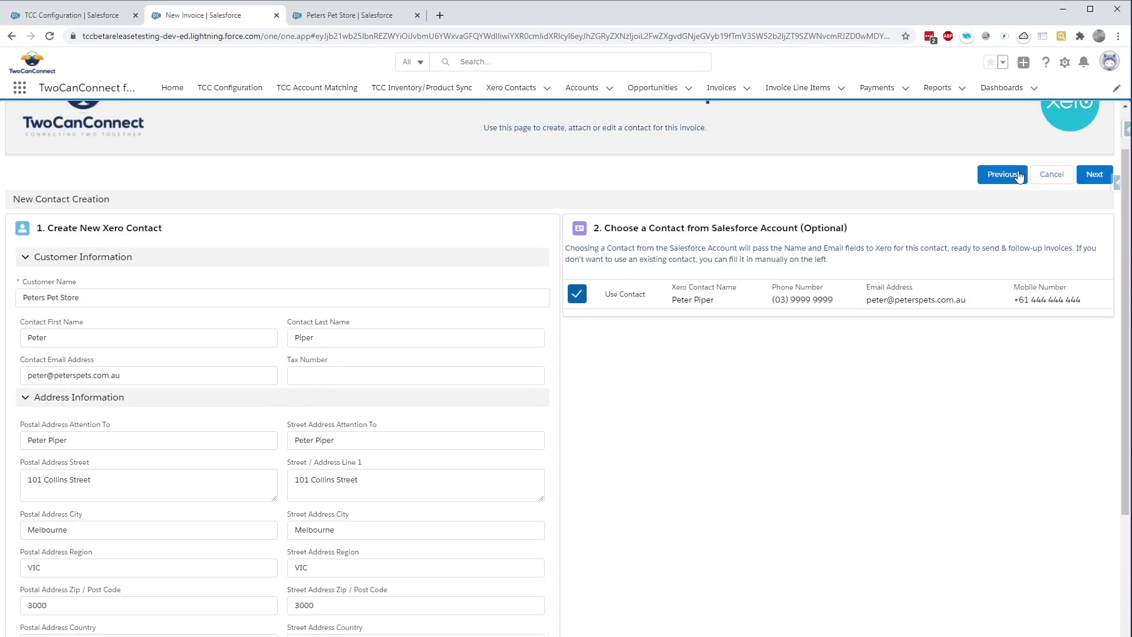
{"action": "left_click", "coordinate": [1095, 173]}
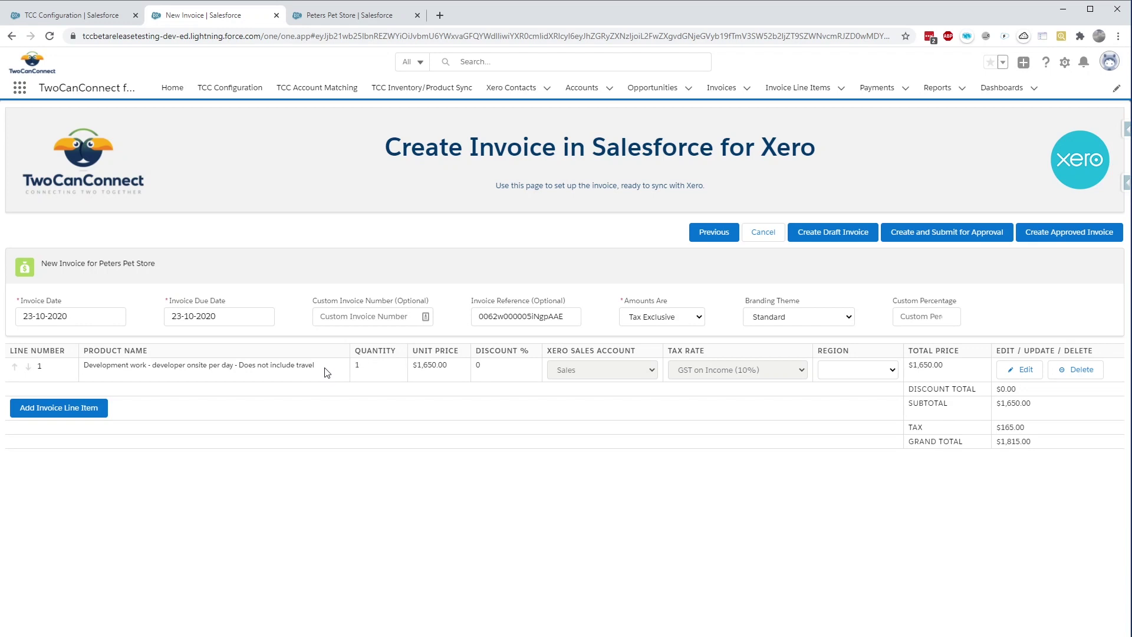
- Search for "inv" in the Object Manager of Salesforce Setup and open the Invoice object tccxero__Invoice__c
{"action": "left_click", "coordinate": [89, 17]}
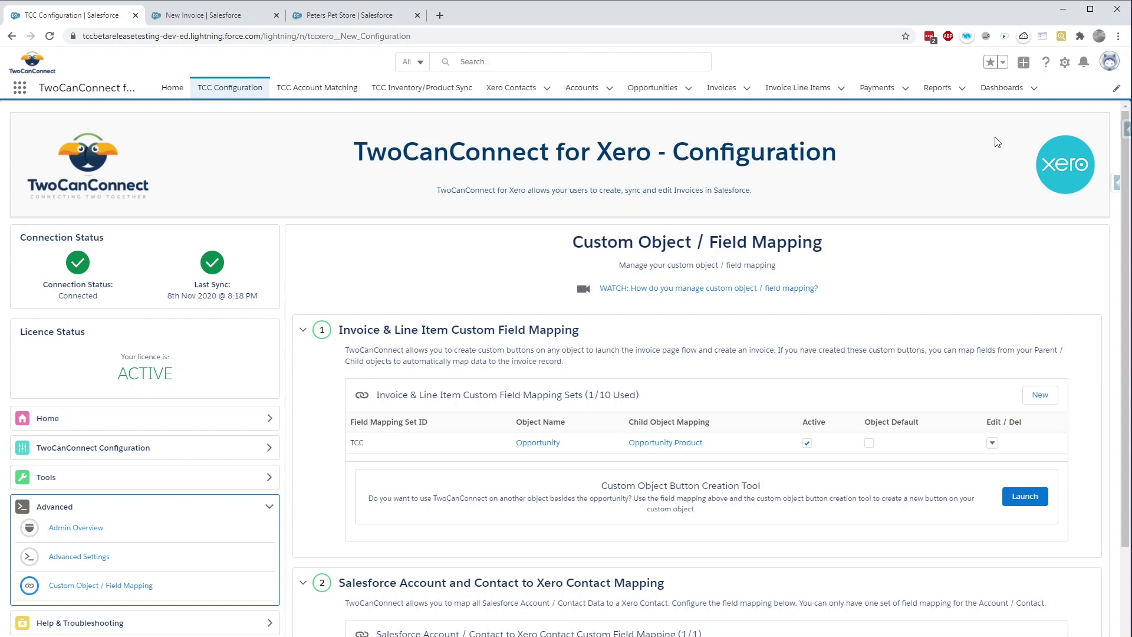
{"action": "left_click", "coordinate": [1064, 62]}
{"action": "left_click", "coordinate": [1028, 106]}
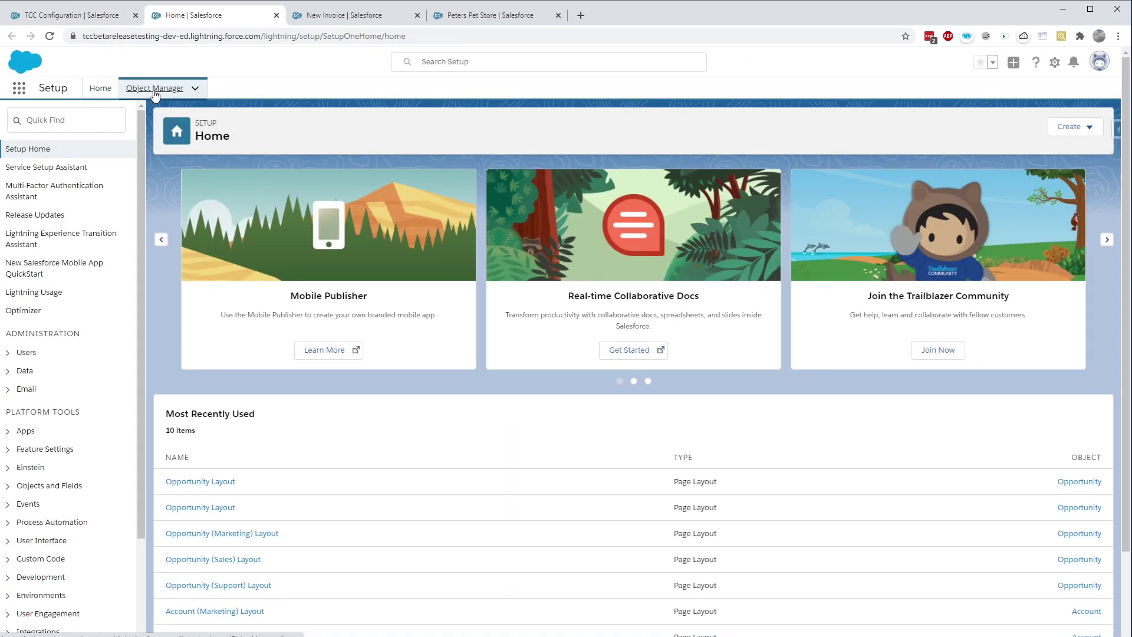
{"action": "left_click", "coordinate": [155, 90]}
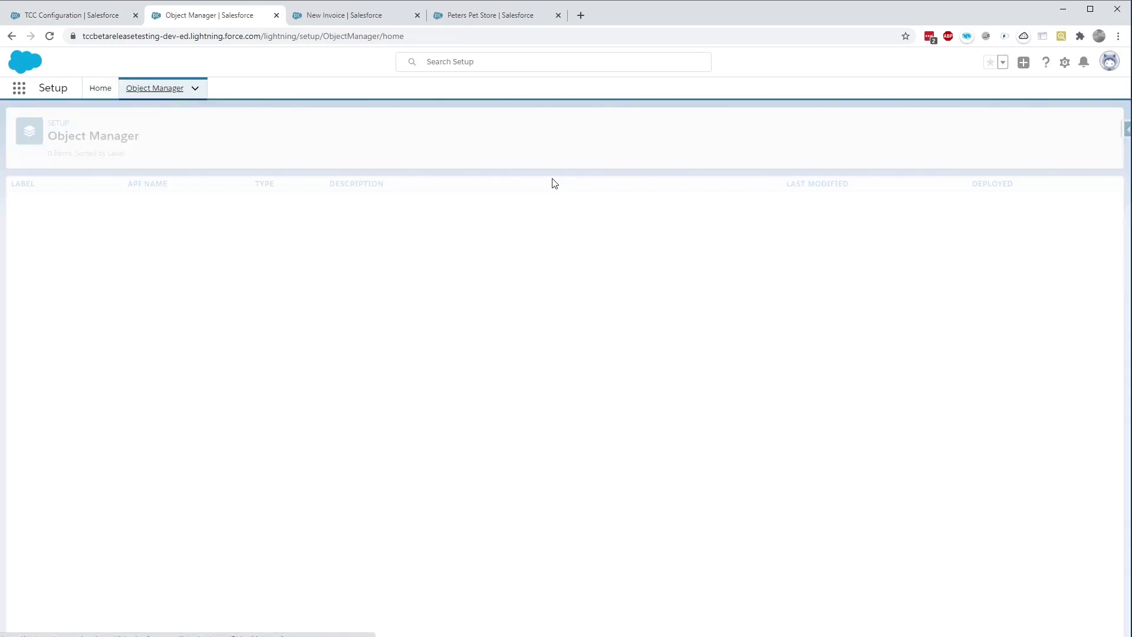
{"action": "left_click", "coordinate": [899, 128]}
{"action": "type", "text": "inv"}
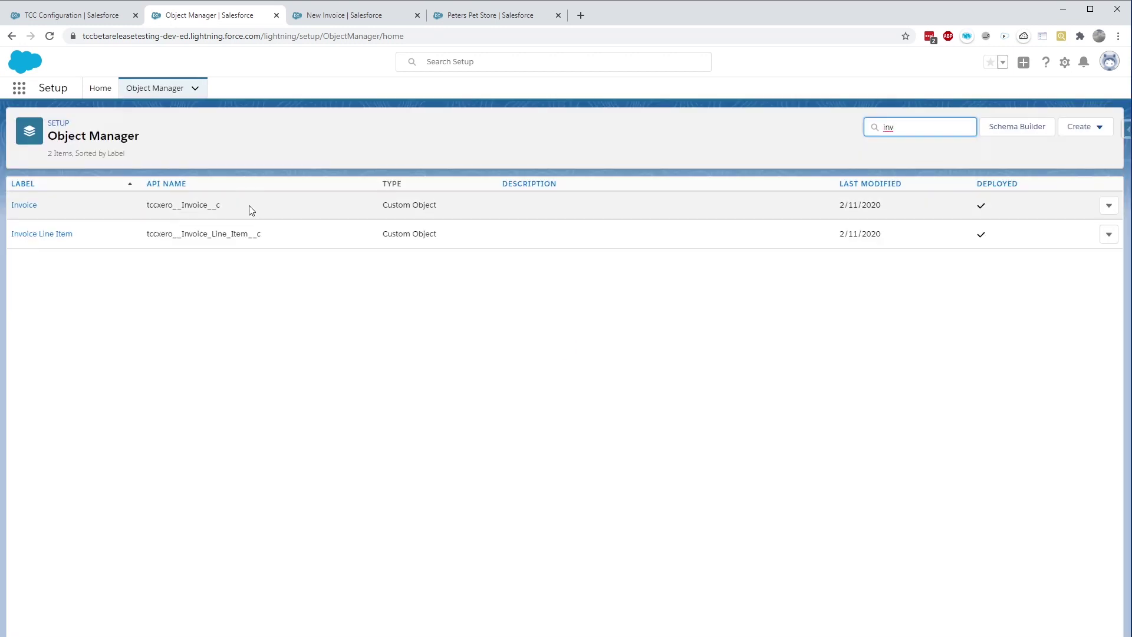
{"action": "left_click_drag", "start_coordinate": [231, 210], "coordinate": [144, 206]}
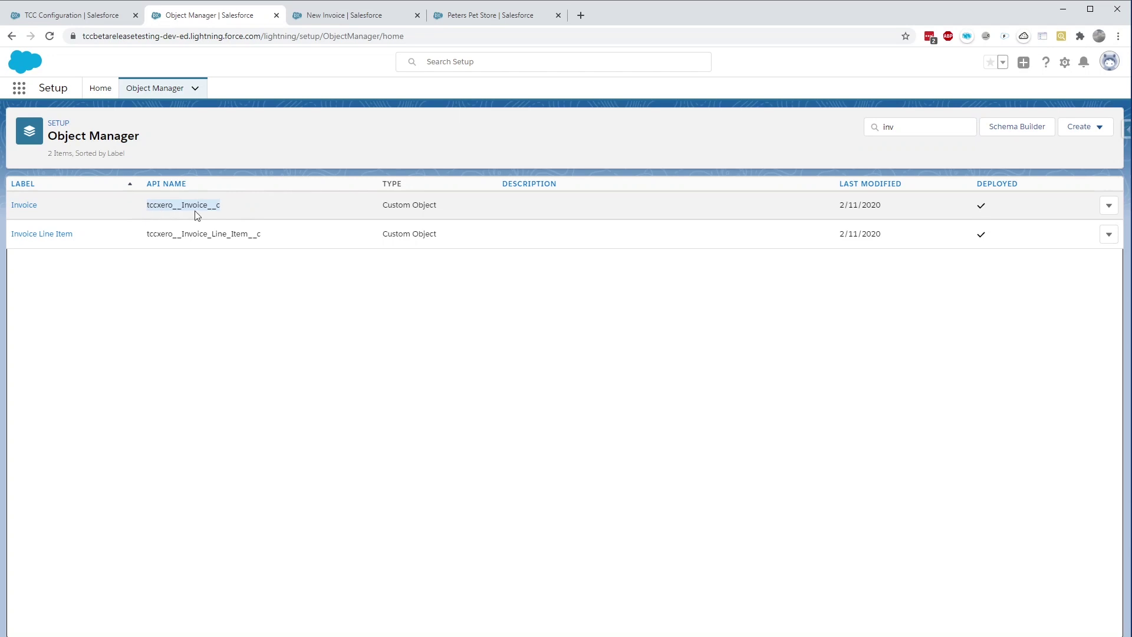
{"action": "left_click", "coordinate": [23, 206]}
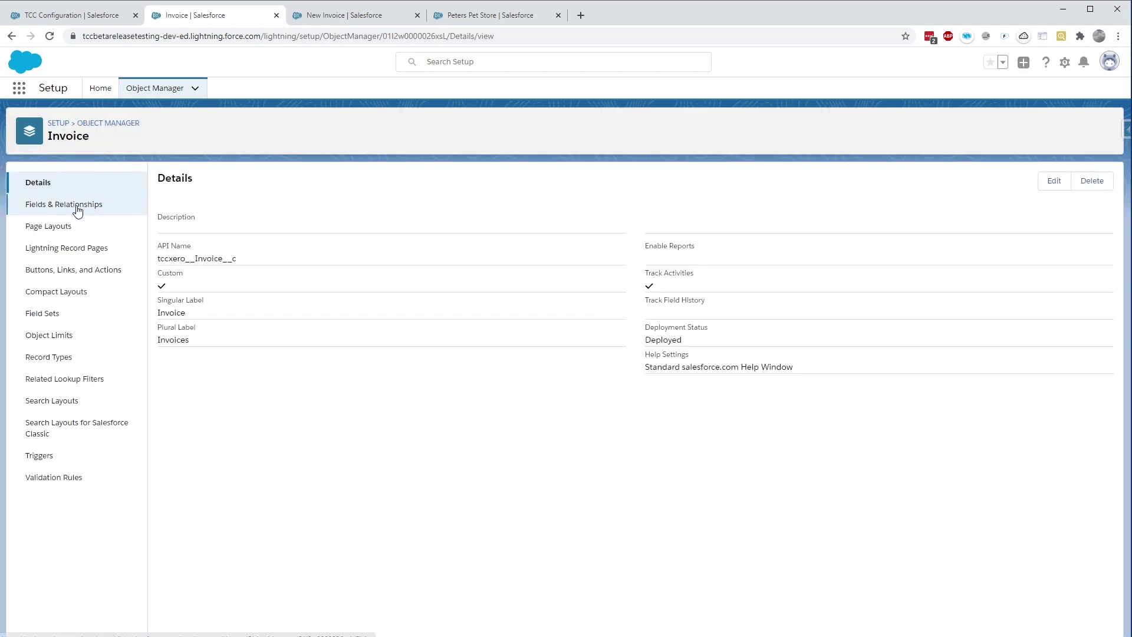
- Start a new Lookup Relationship custom field on the Invoice object and relate it to Case
{"action": "left_click", "coordinate": [77, 207]}
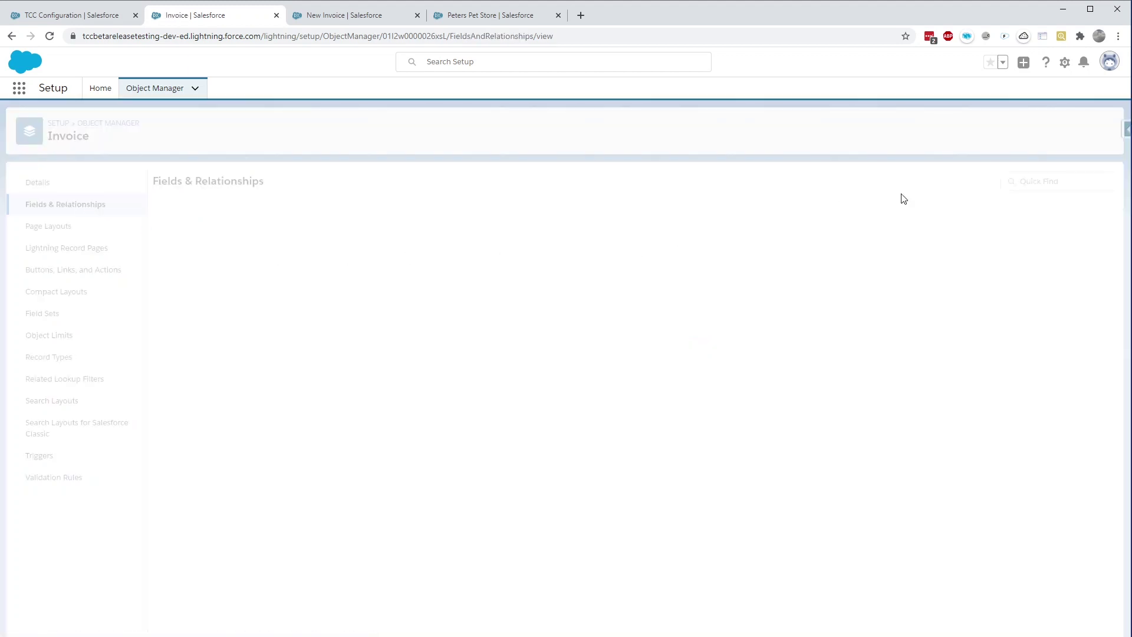
{"action": "left_click", "coordinate": [851, 182]}
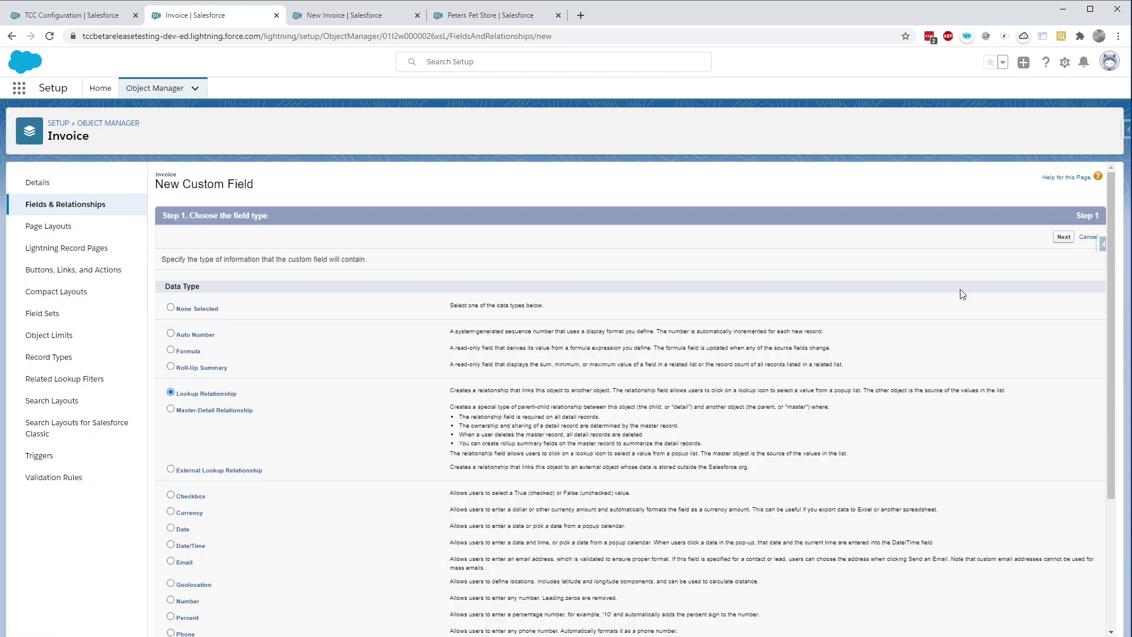
{"action": "left_click", "coordinate": [1064, 238]}
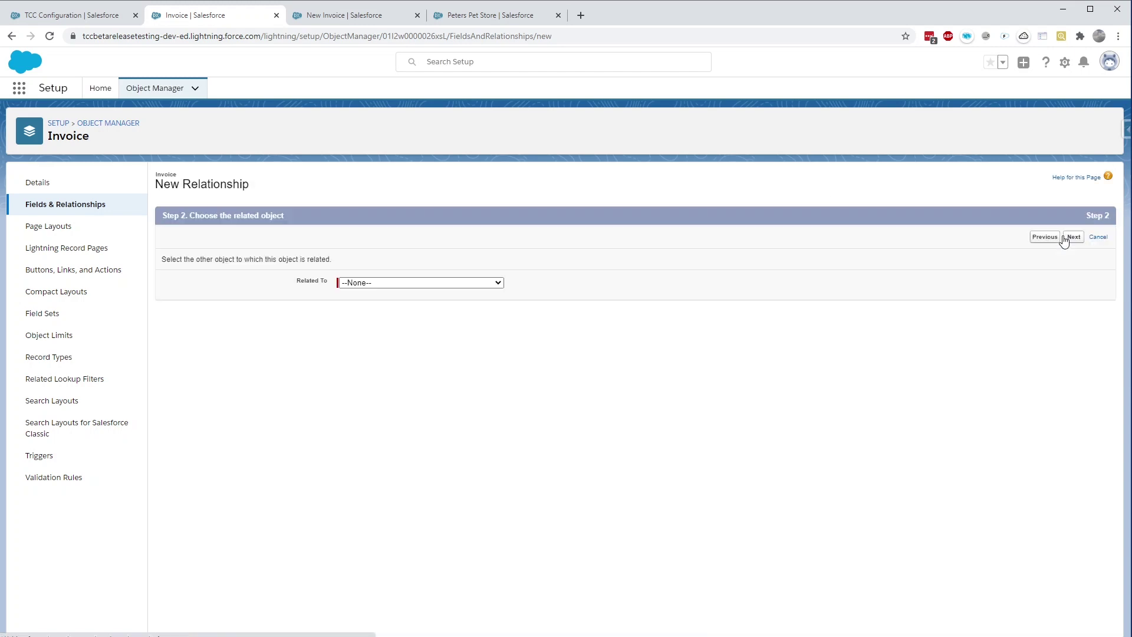
{"action": "left_click", "coordinate": [455, 284]}
{"action": "type", "text": "case"}
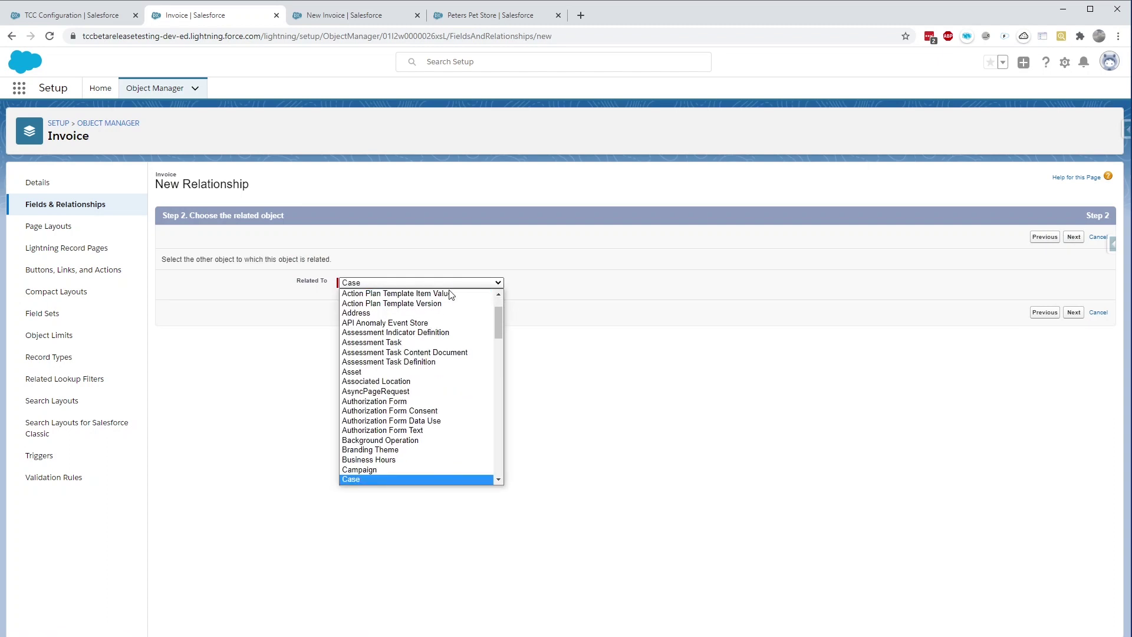
{"action": "key", "text": "Return"}
{"action": "left_click", "coordinate": [516, 292]}
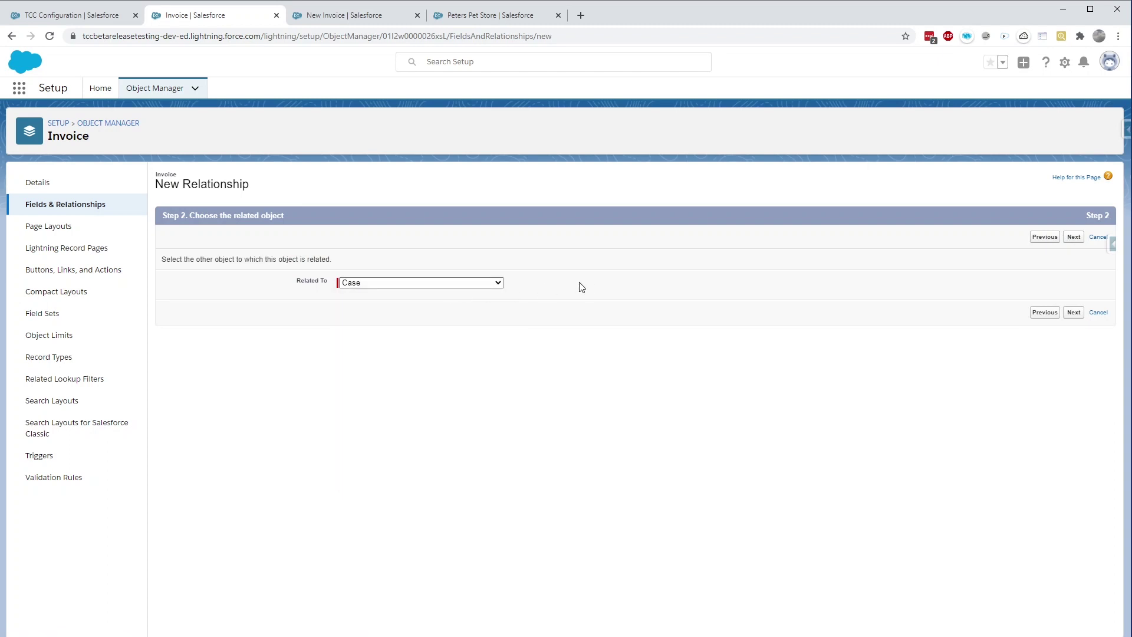
{"action": "left_click", "coordinate": [1073, 237]}
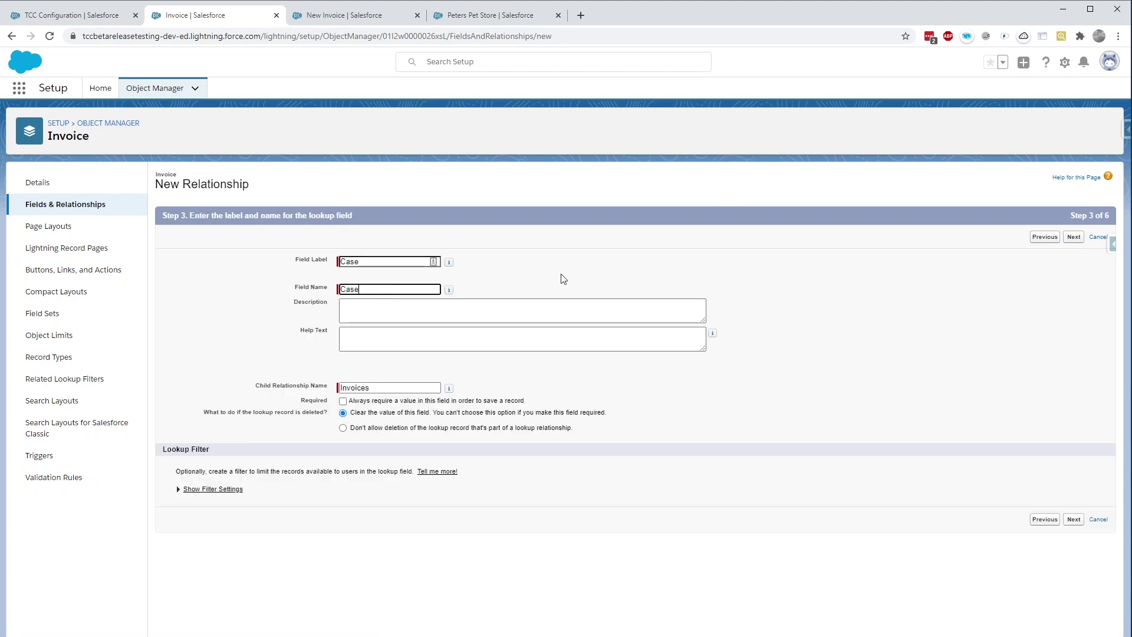
- Keep Case as the field label and name, accept the default security and layout settings, and save the lookup field
{"action": "left_click", "coordinate": [1073, 237]}
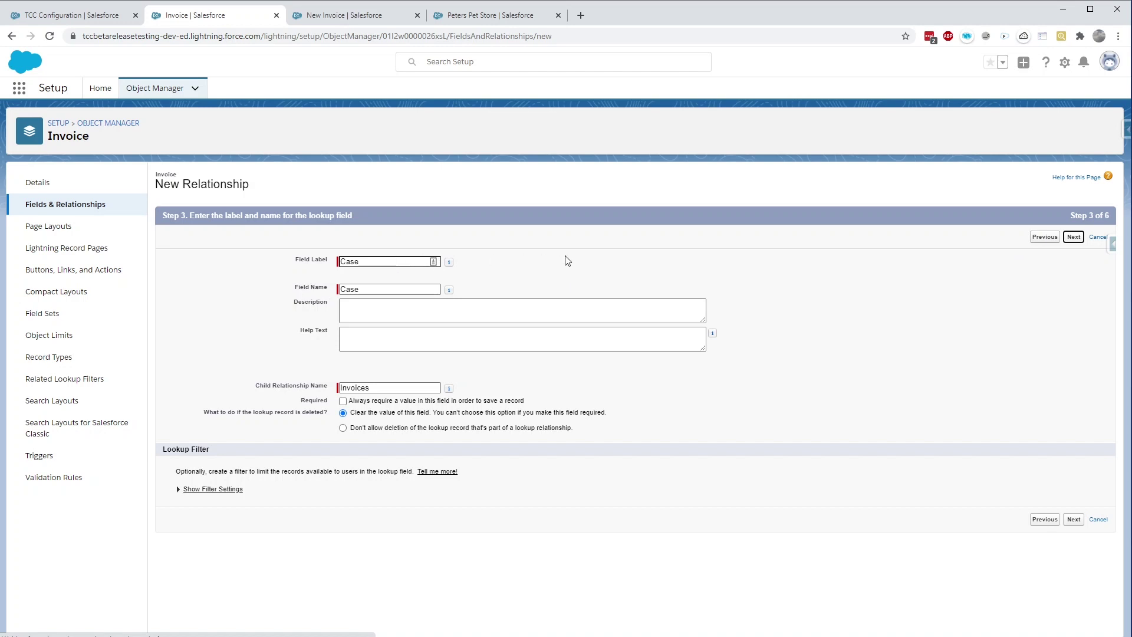
{"action": "key", "text": "Return"}
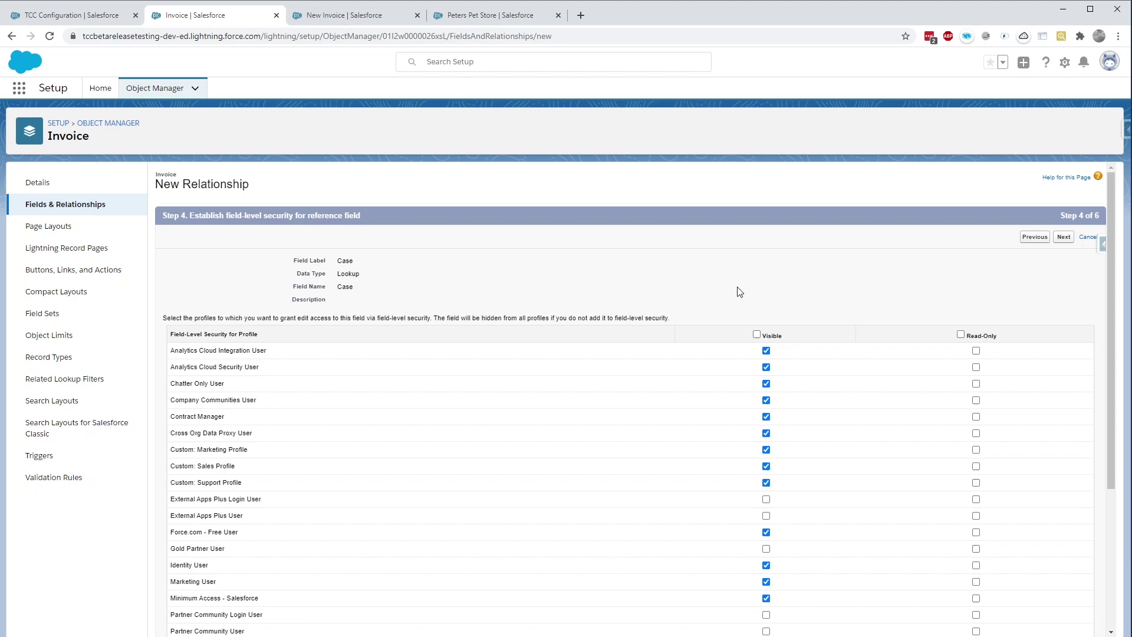
{"action": "scroll", "coordinate": [697, 336], "scroll_direction": "down", "scroll_amount": 1}
{"action": "scroll", "coordinate": [761, 282], "scroll_direction": "up", "scroll_amount": 1}
{"action": "left_click", "coordinate": [1063, 237]}
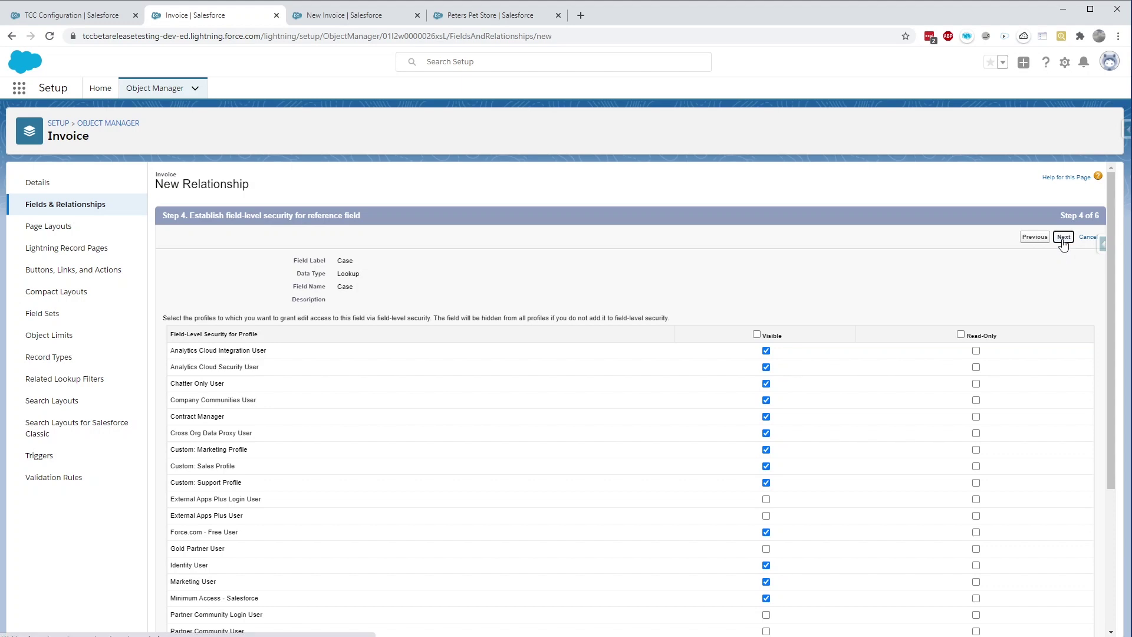
{"action": "left_click", "coordinate": [1072, 241]}
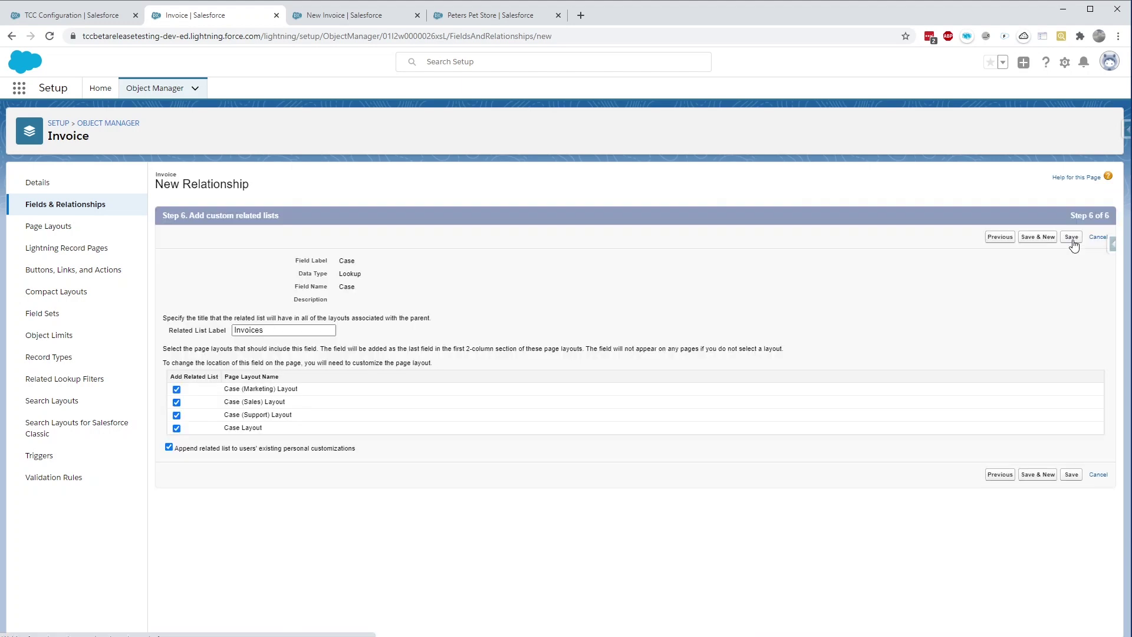
{"action": "left_click", "coordinate": [289, 329]}
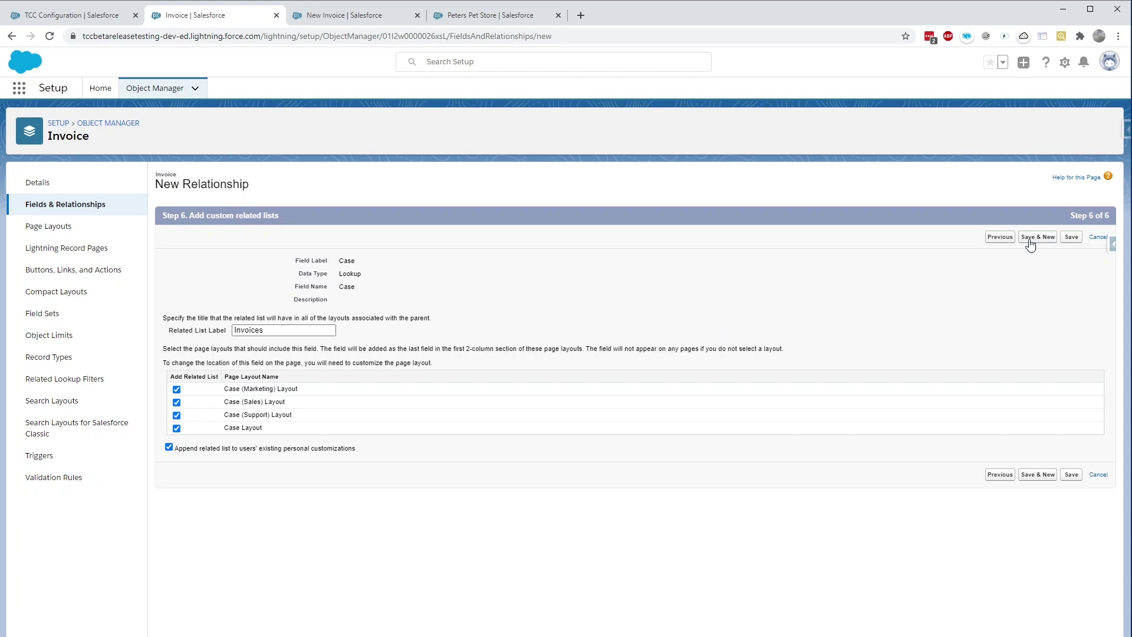
{"action": "left_click", "coordinate": [1071, 236]}
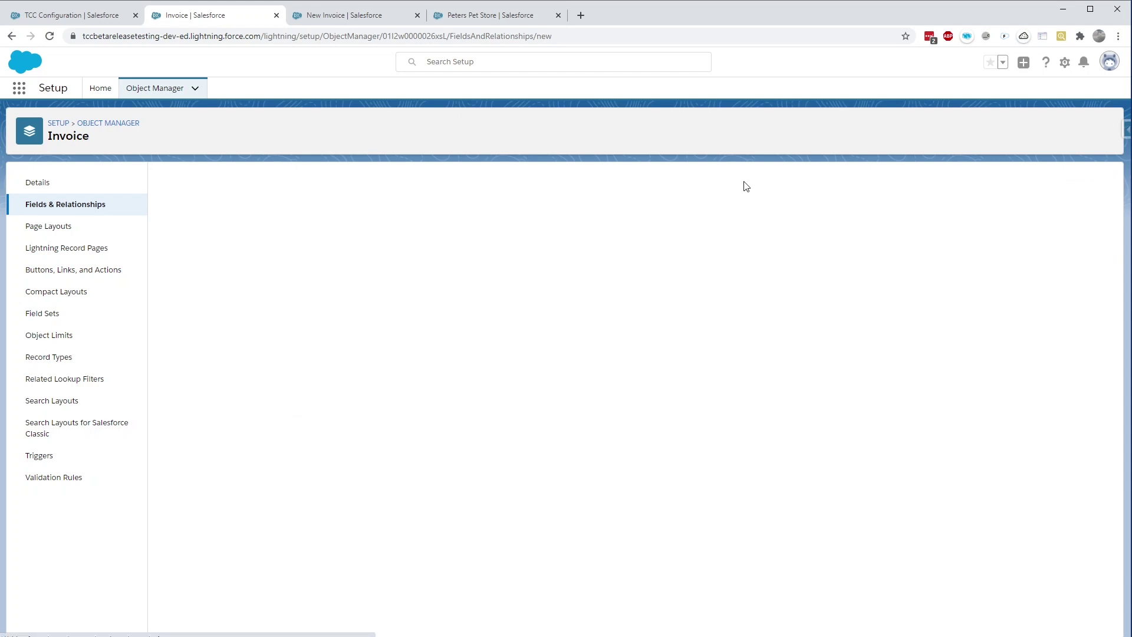
- Start a new invoice and line item custom field mapping set in TCC Configuration with Case as the master object
{"action": "left_click", "coordinate": [65, 15]}
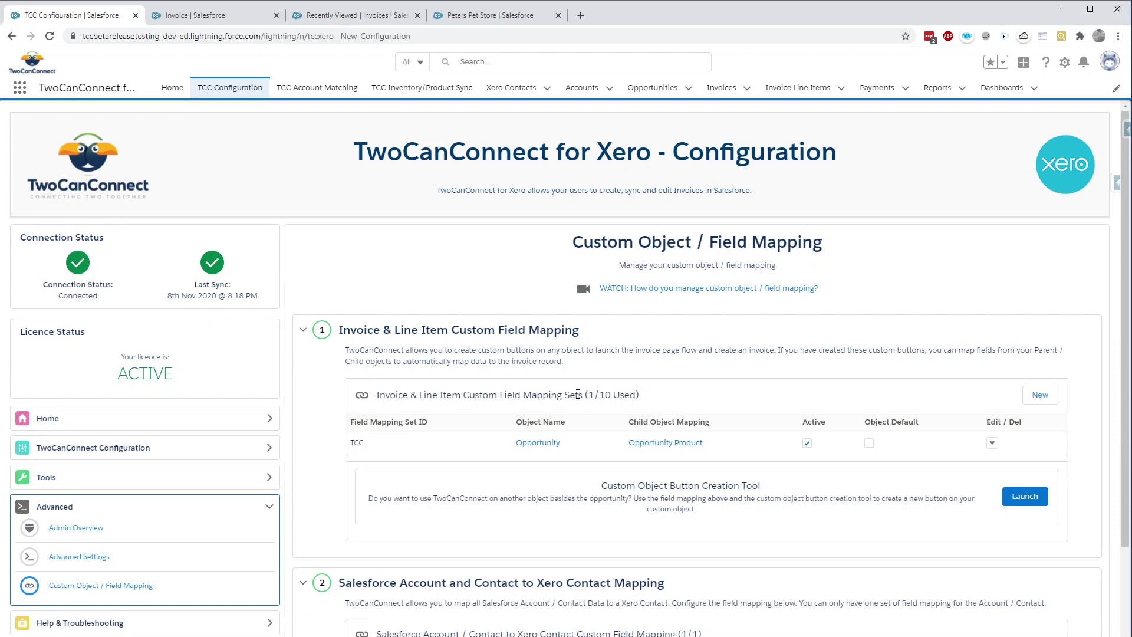
{"action": "left_click", "coordinate": [1039, 396]}
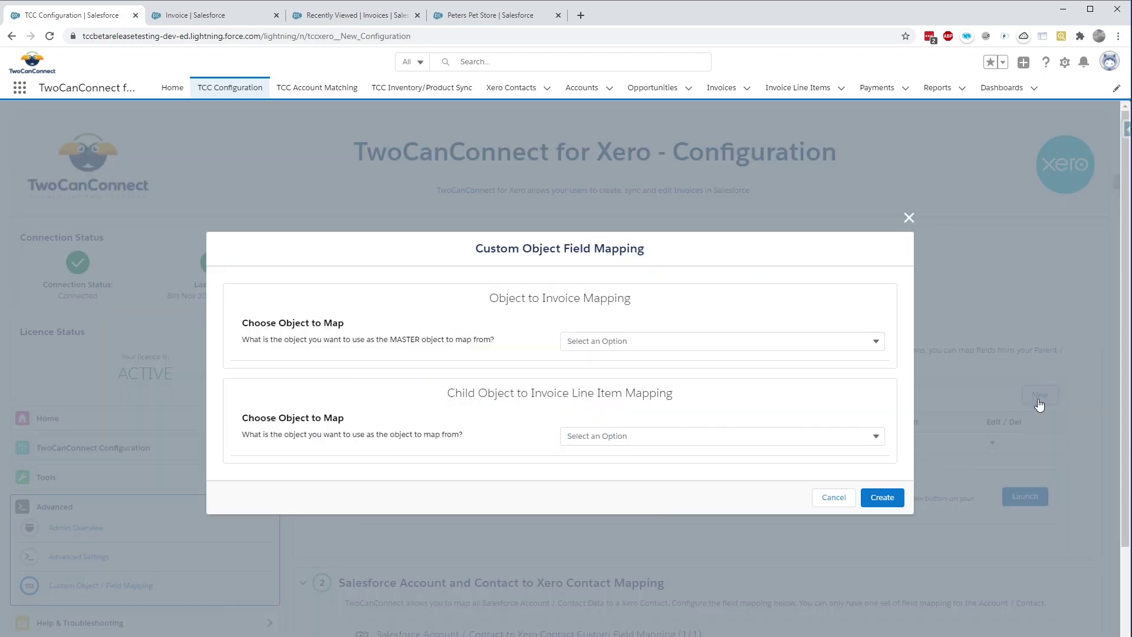
{"action": "left_click", "coordinate": [780, 342]}
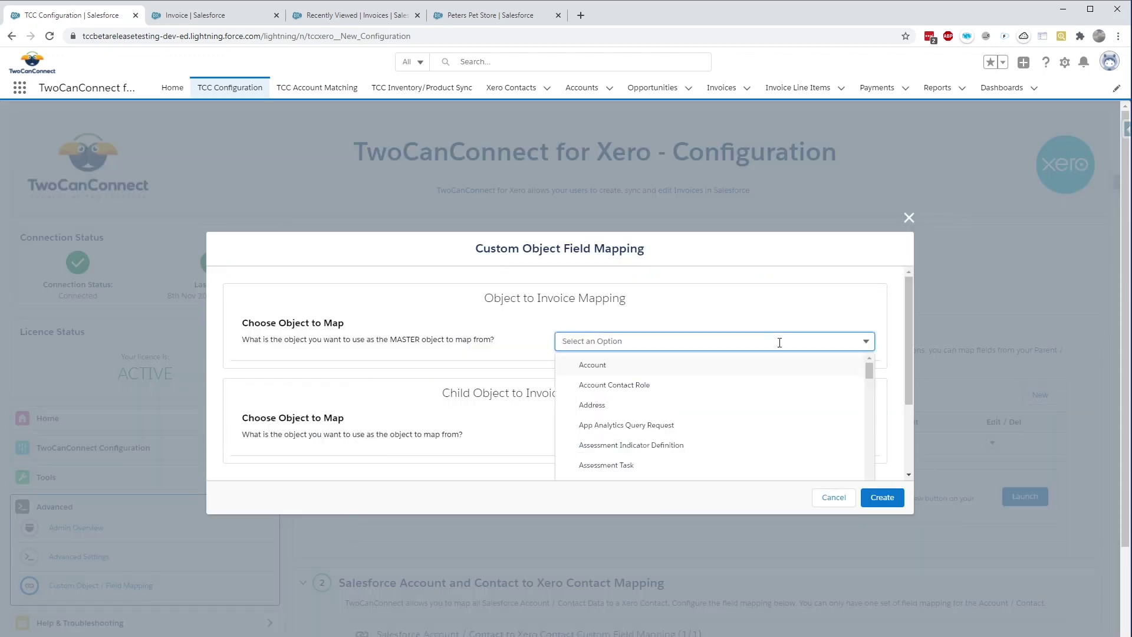
{"action": "scroll", "coordinate": [725, 336], "scroll_direction": "down", "scroll_amount": 3}
{"action": "scroll", "coordinate": [708, 352], "scroll_direction": "down", "scroll_amount": 5}
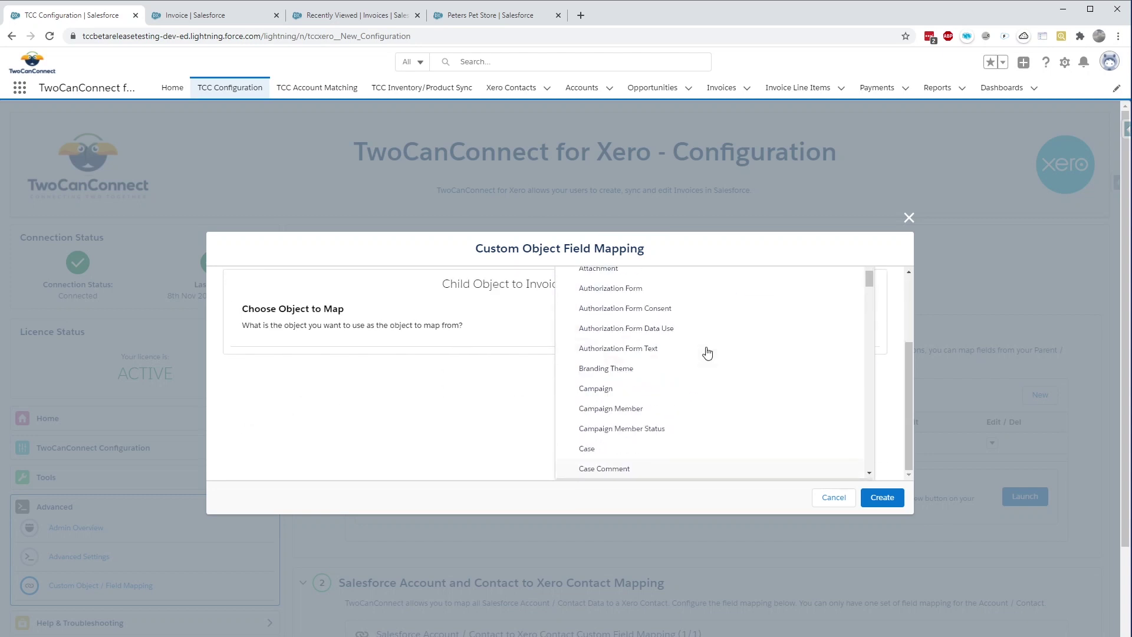
{"action": "left_click", "coordinate": [619, 451]}
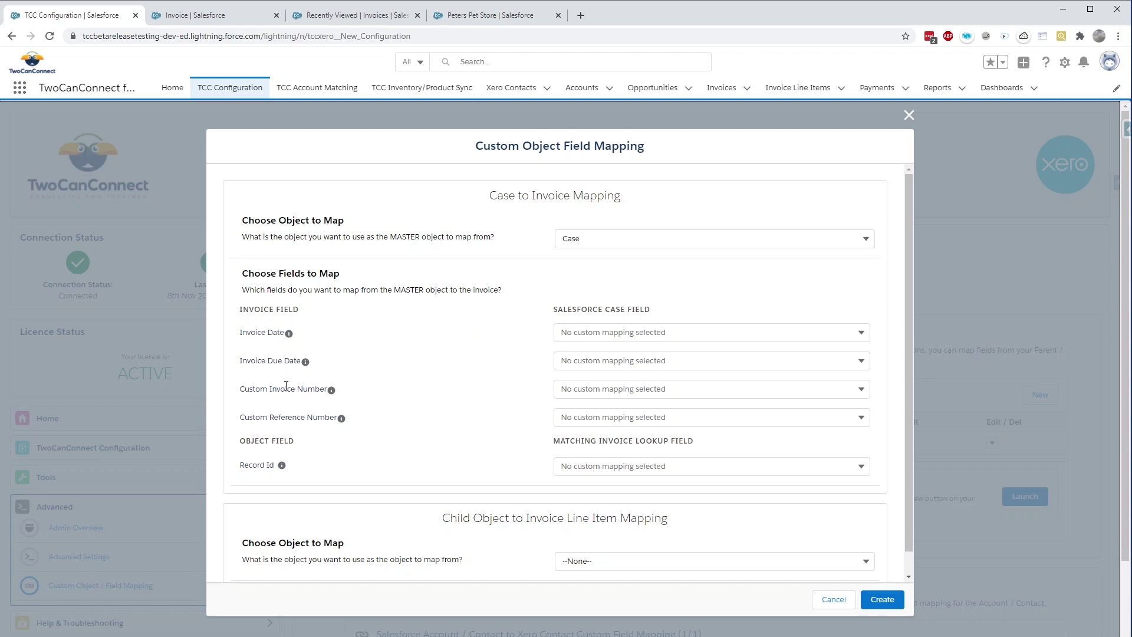
- Map Invoice Date to the case's Created Date and Invoice Due Date to its Closed Date
{"action": "left_click", "coordinate": [608, 331]}
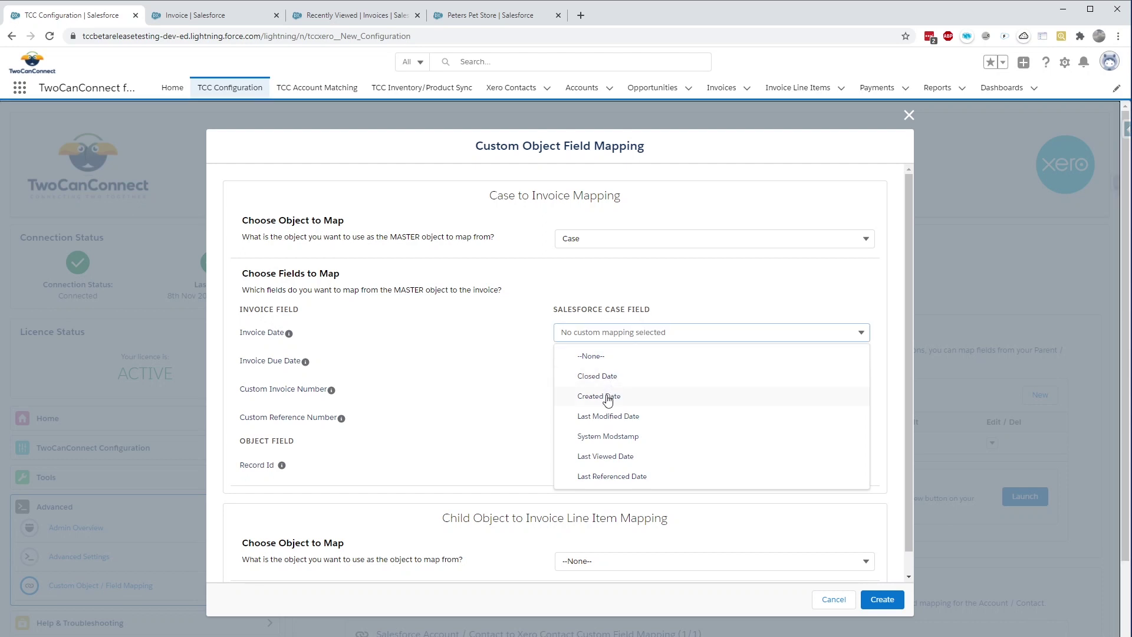
{"action": "left_click", "coordinate": [607, 395]}
{"action": "left_click", "coordinate": [594, 361]}
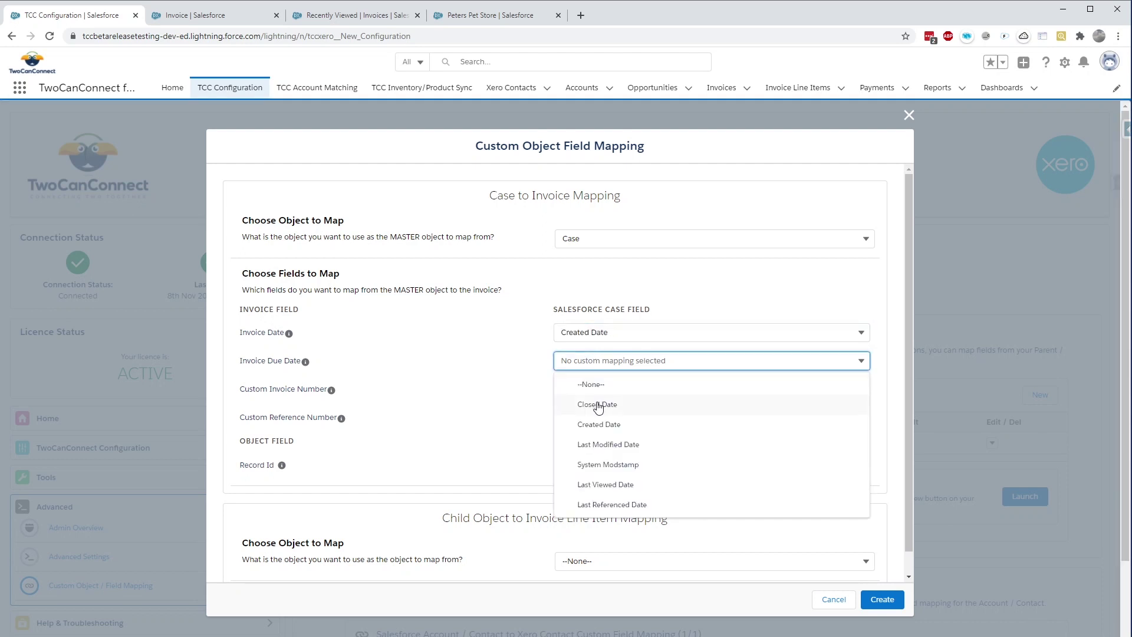
{"action": "left_click", "coordinate": [597, 405]}
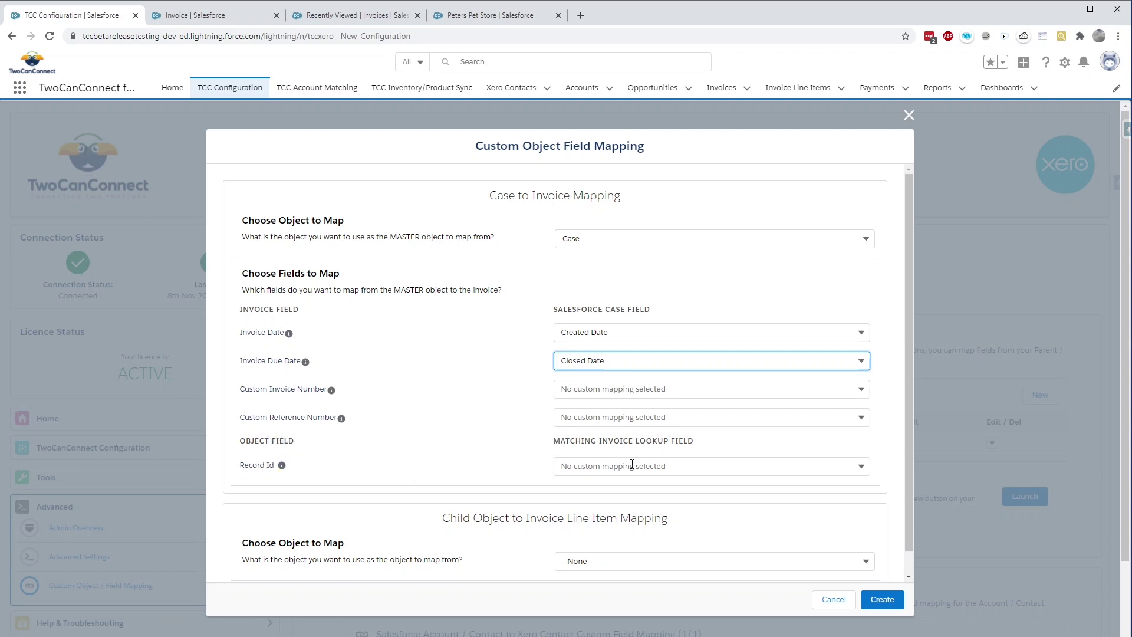
- Map the case Record Id to the matching invoice lookup field Case
{"action": "left_click", "coordinate": [684, 466]}
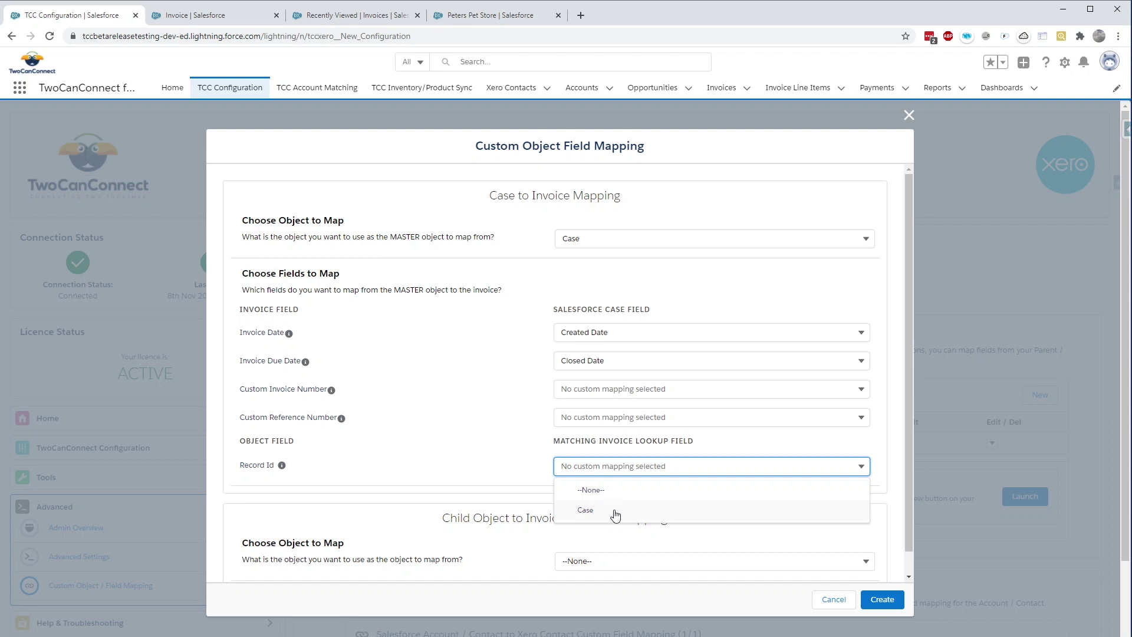
{"action": "left_click", "coordinate": [608, 510]}
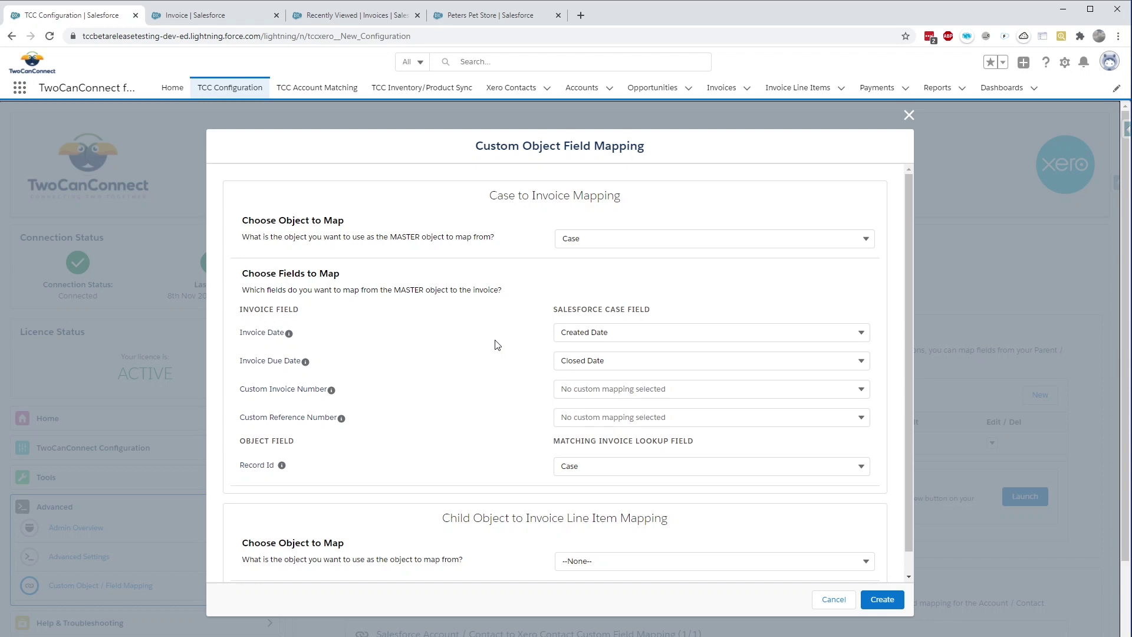
{"action": "scroll", "coordinate": [497, 344], "scroll_direction": "down", "scroll_amount": 2}
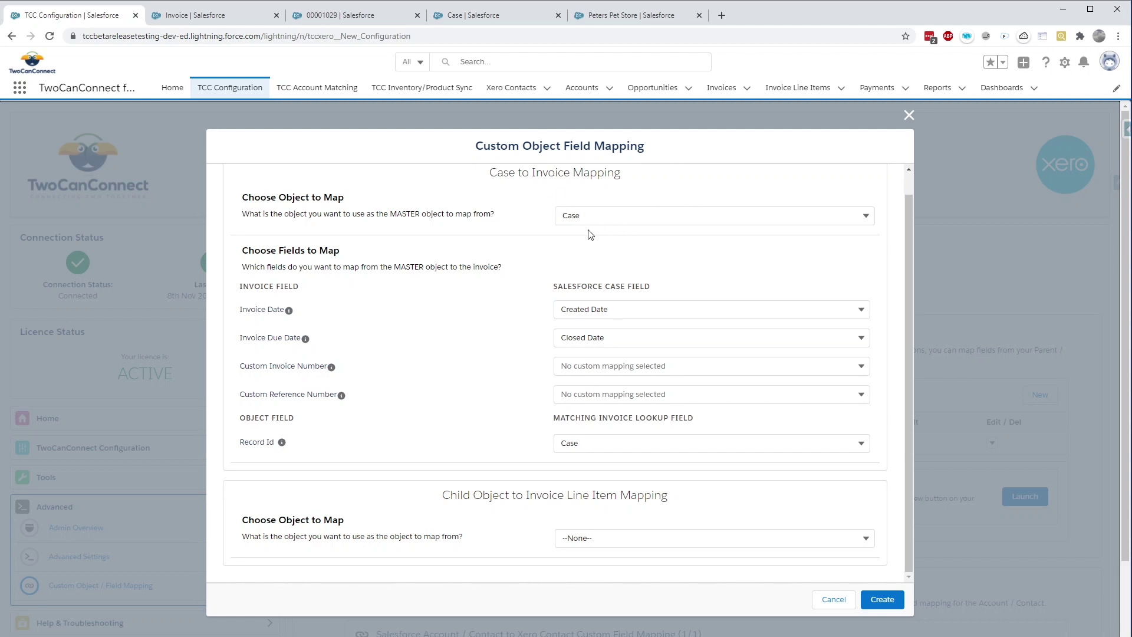
- Add a case line item to the case with product Development work - per hour rate, QTY 5 and Price 150, and save it
{"action": "left_click", "coordinate": [337, 18]}
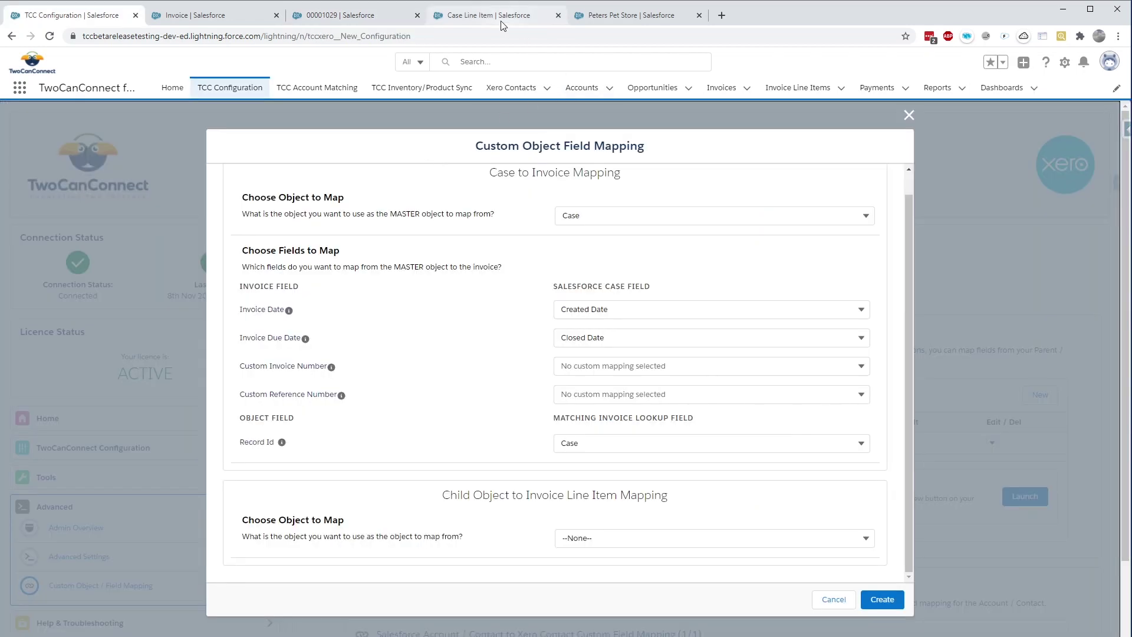
{"action": "left_click", "coordinate": [500, 18]}
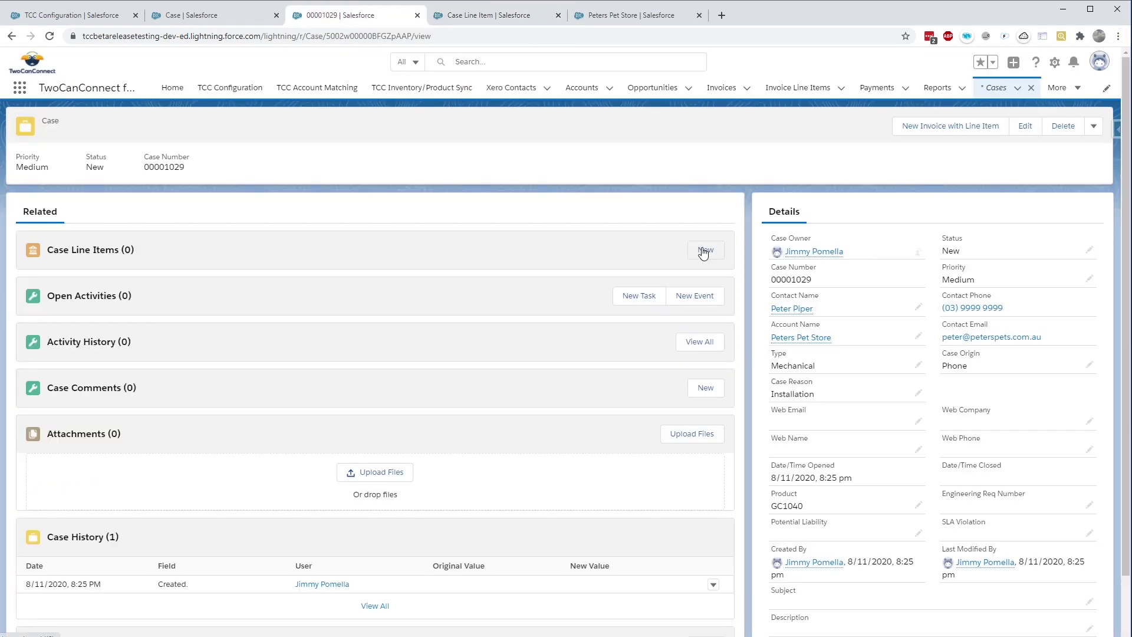
{"action": "left_click", "coordinate": [703, 251]}
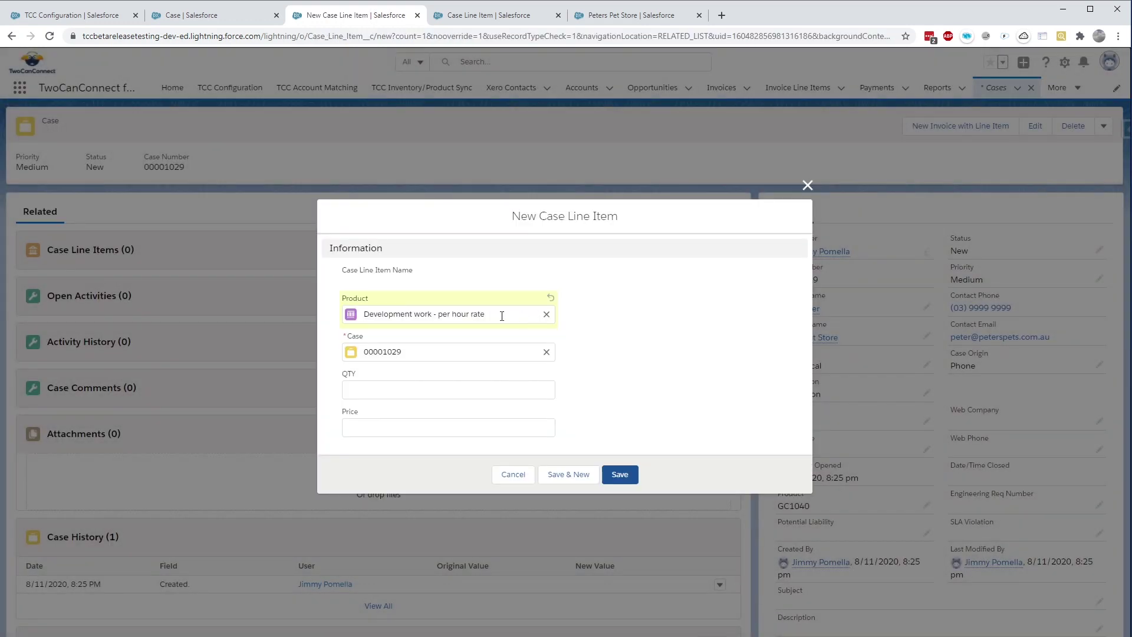
{"action": "left_click", "coordinate": [414, 386]}
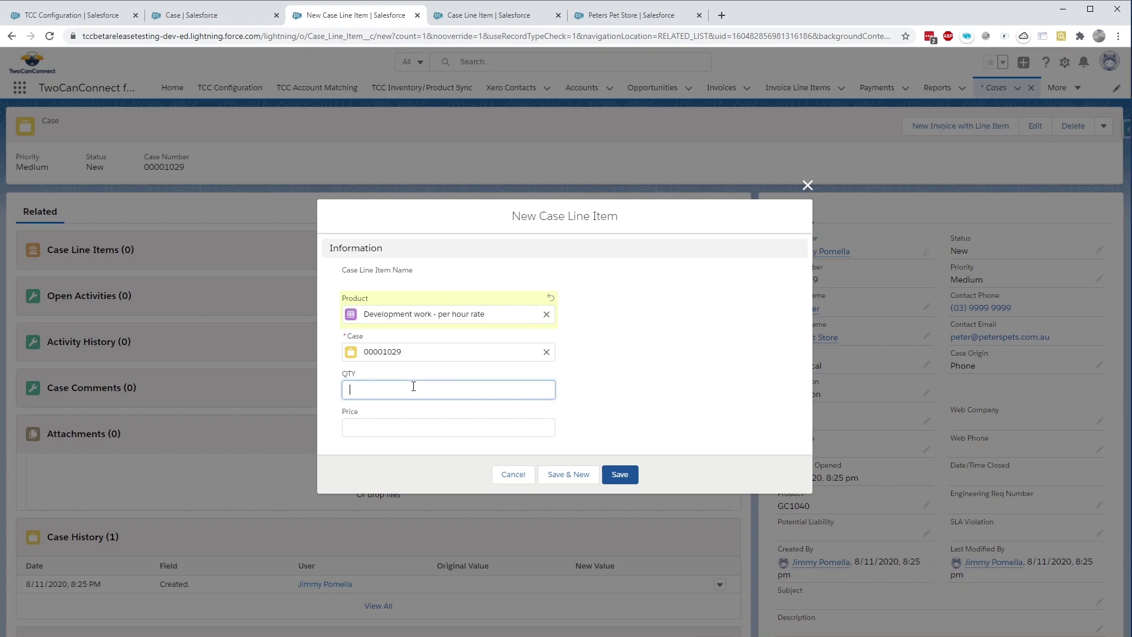
{"action": "type", "text": "5"}
{"action": "left_click", "coordinate": [394, 427]}
{"action": "type", "text": "150"}
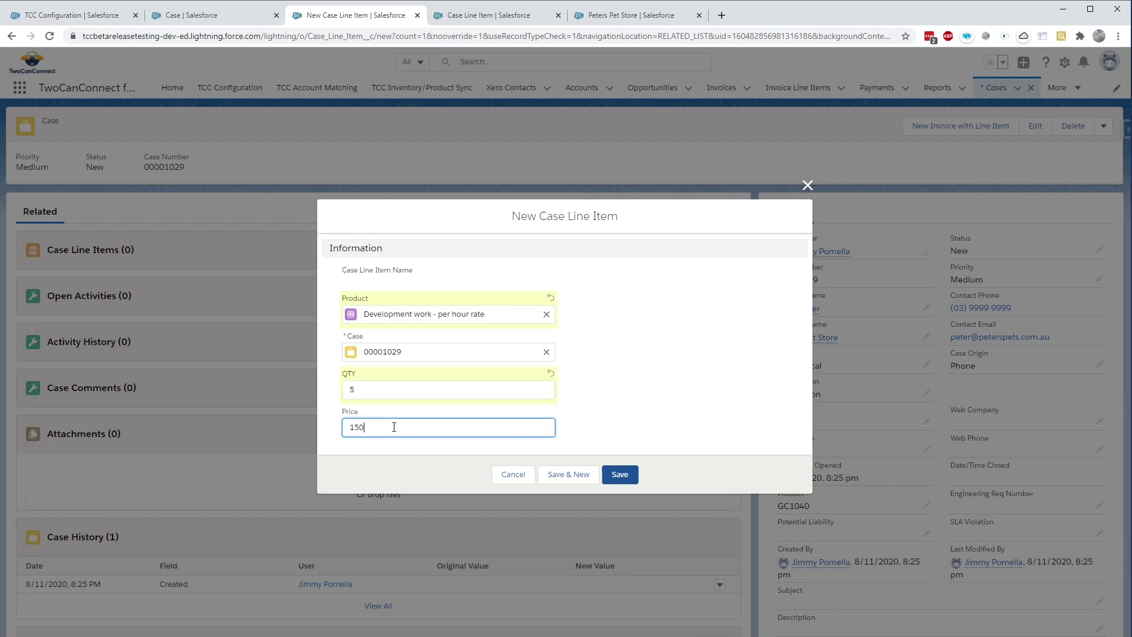
{"action": "left_click", "coordinate": [620, 475]}
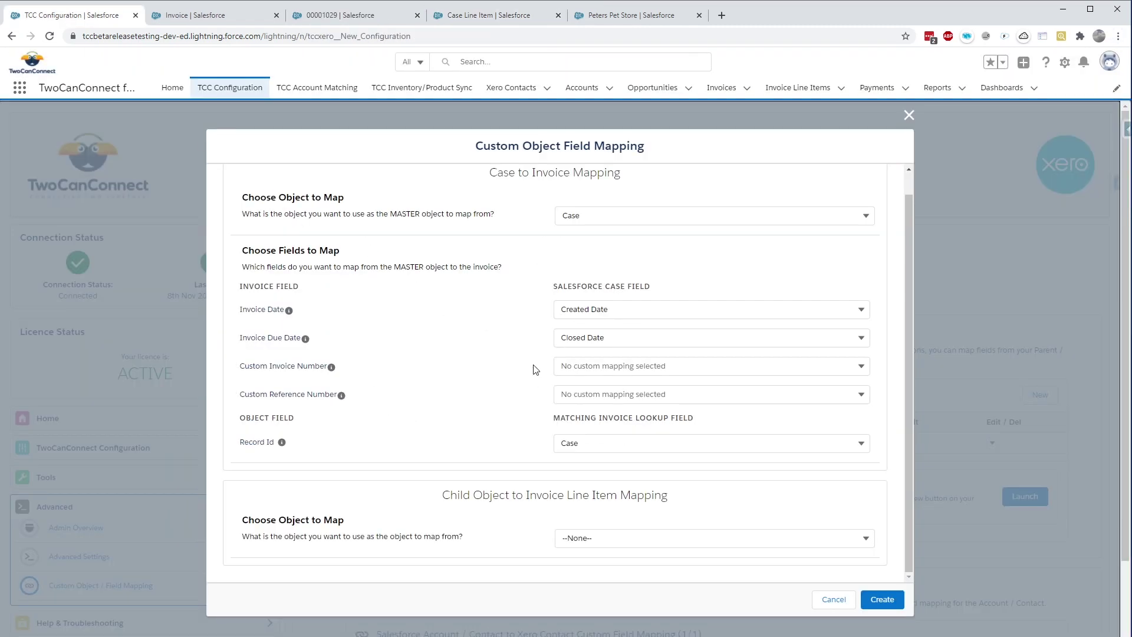
- Choose Case Line Item as the child object for the invoice line item mapping
{"action": "scroll", "coordinate": [533, 370], "scroll_direction": "down", "scroll_amount": 1}
{"action": "left_click", "coordinate": [597, 537]}
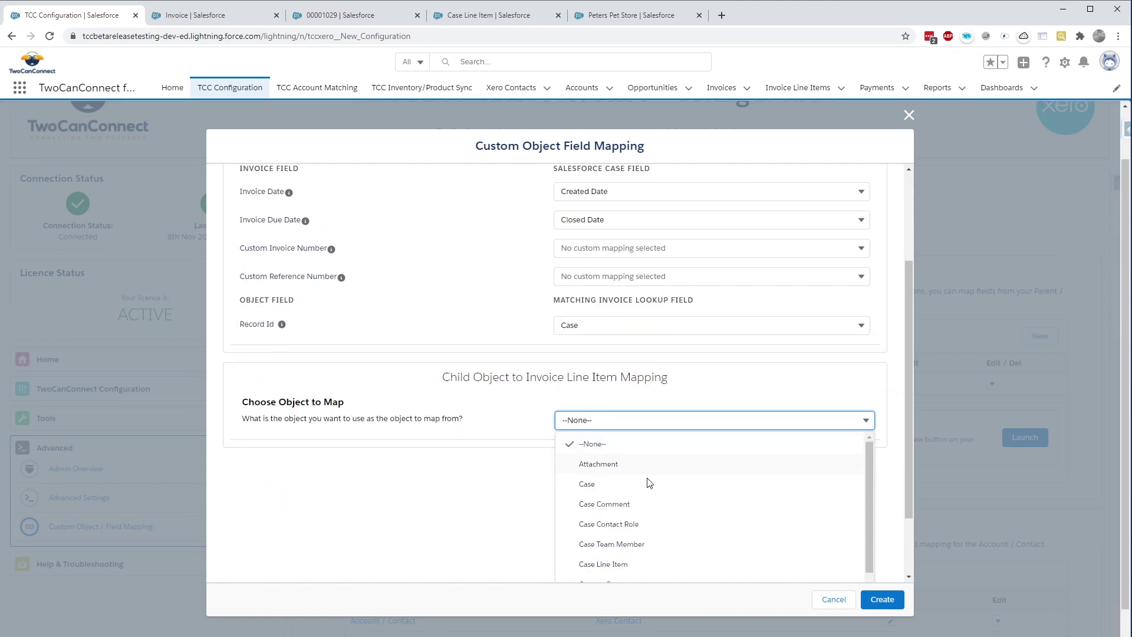
{"action": "left_click", "coordinate": [610, 564]}
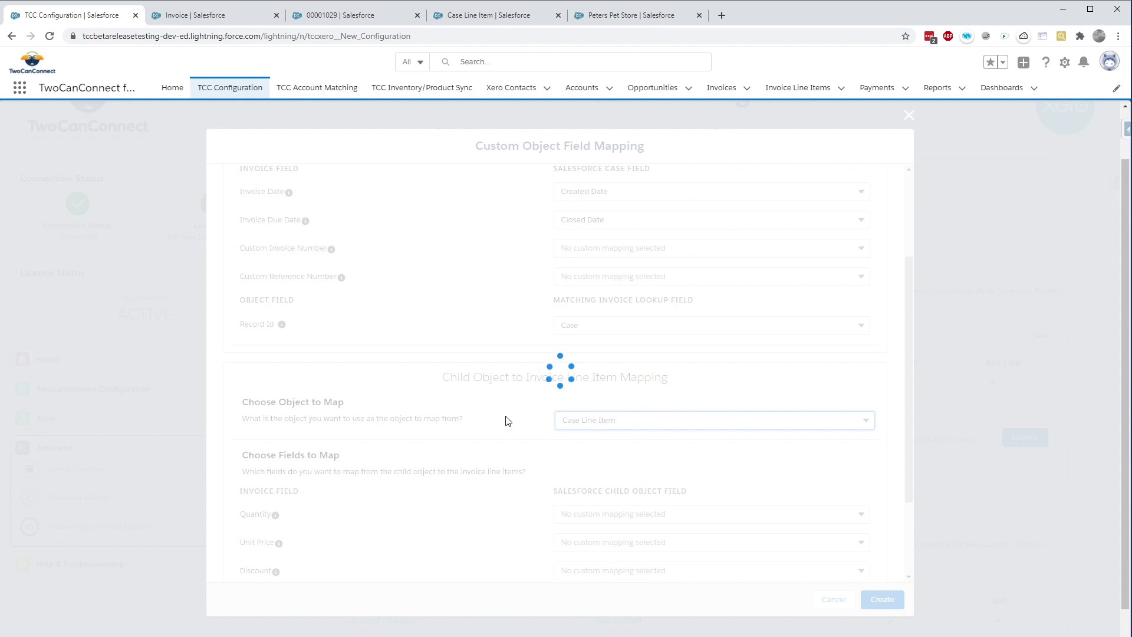
{"action": "scroll", "coordinate": [506, 420], "scroll_direction": "down", "scroll_amount": 2}
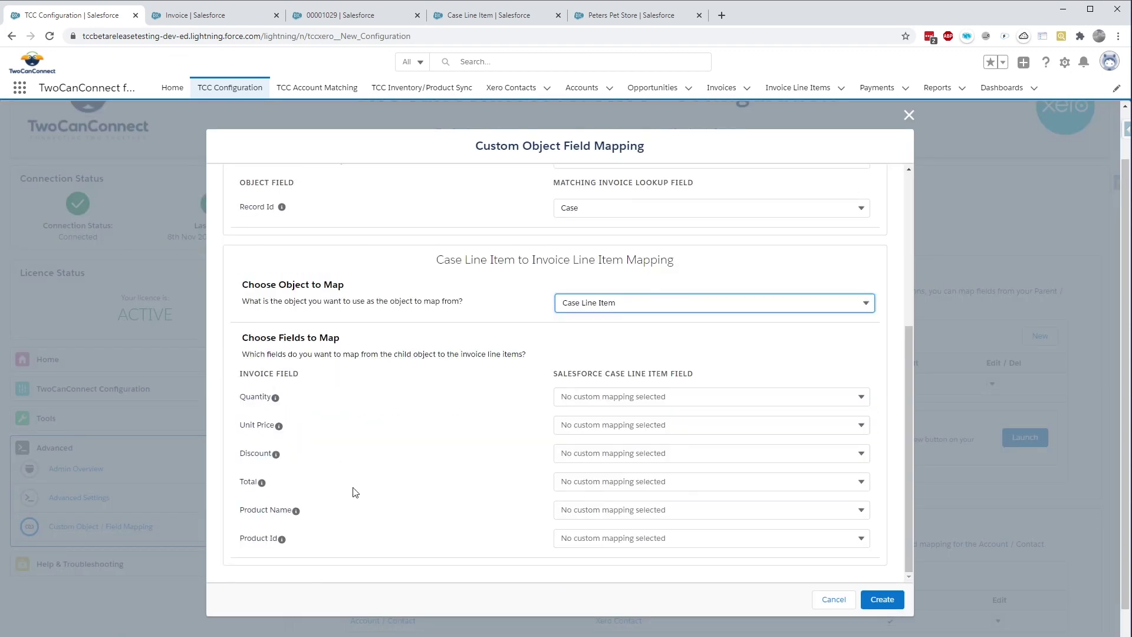
- Map the line item's Quantity to QTY, Unit Price to Price and Total to Total Price
{"action": "left_click", "coordinate": [582, 390]}
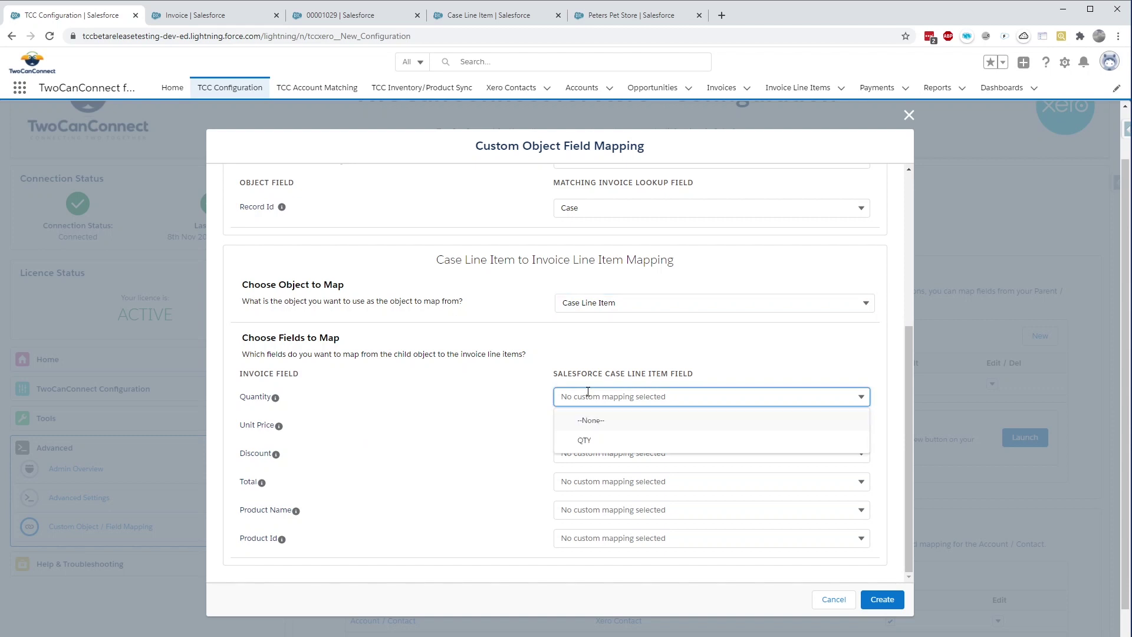
{"action": "left_click", "coordinate": [590, 447]}
{"action": "left_click", "coordinate": [607, 425]}
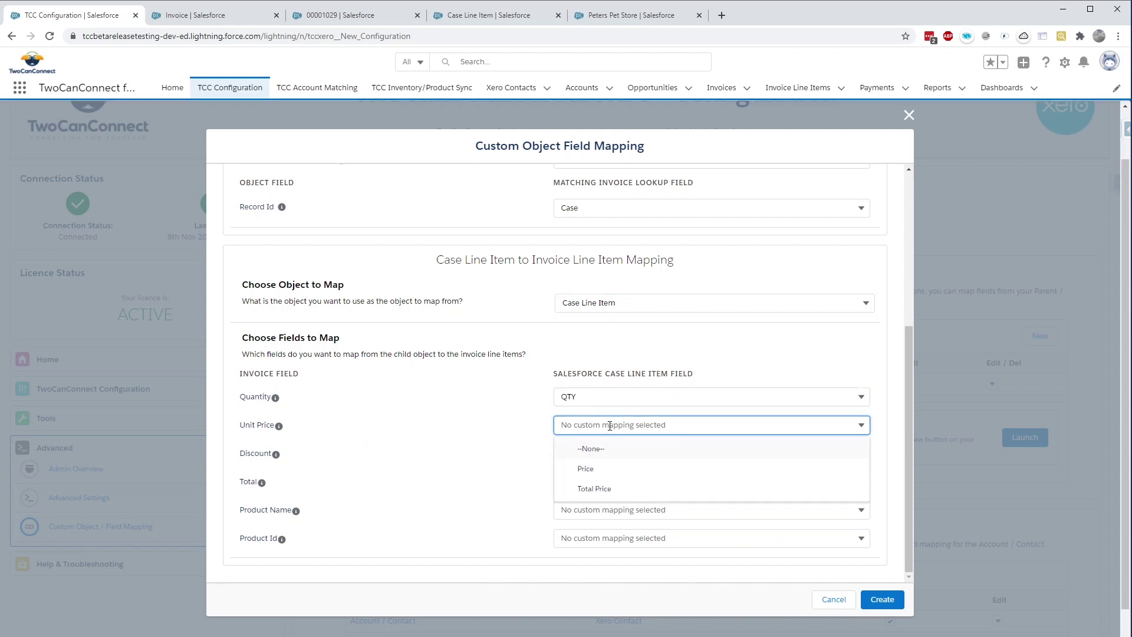
{"action": "left_click", "coordinate": [596, 470]}
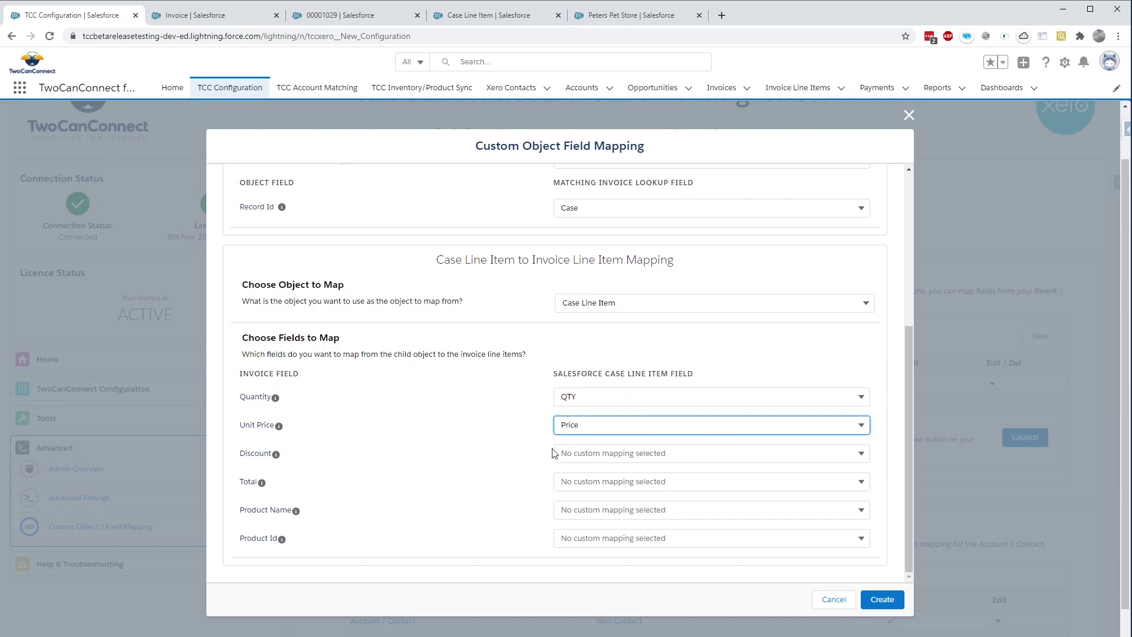
{"action": "mouse_move", "coordinate": [282, 464]}
{"action": "left_click", "coordinate": [584, 484]}
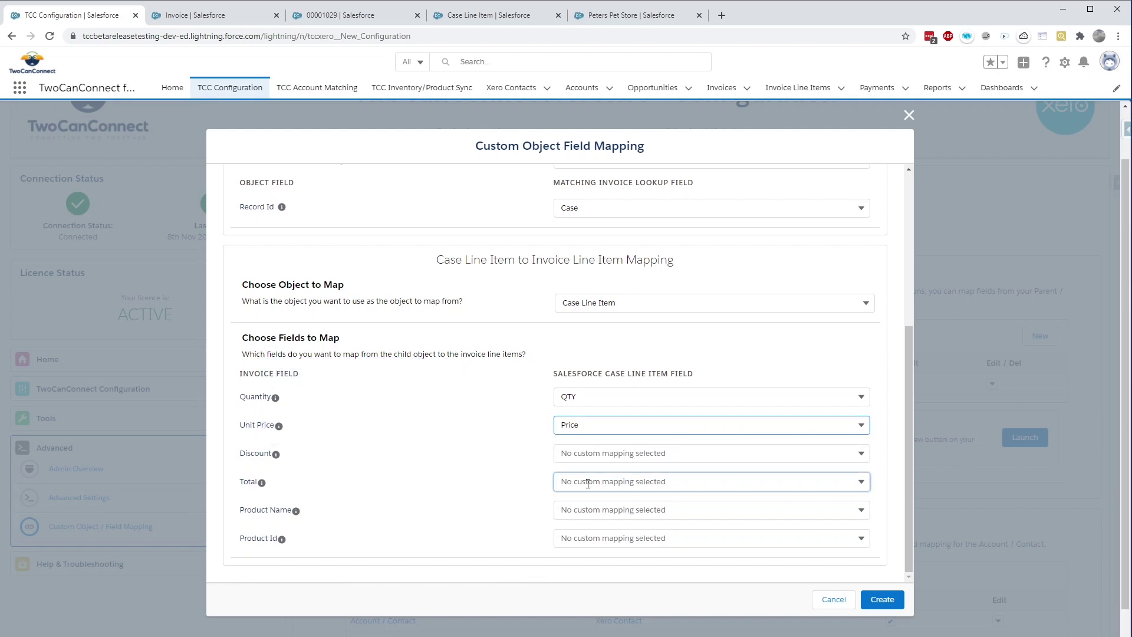
{"action": "left_click", "coordinate": [592, 545]}
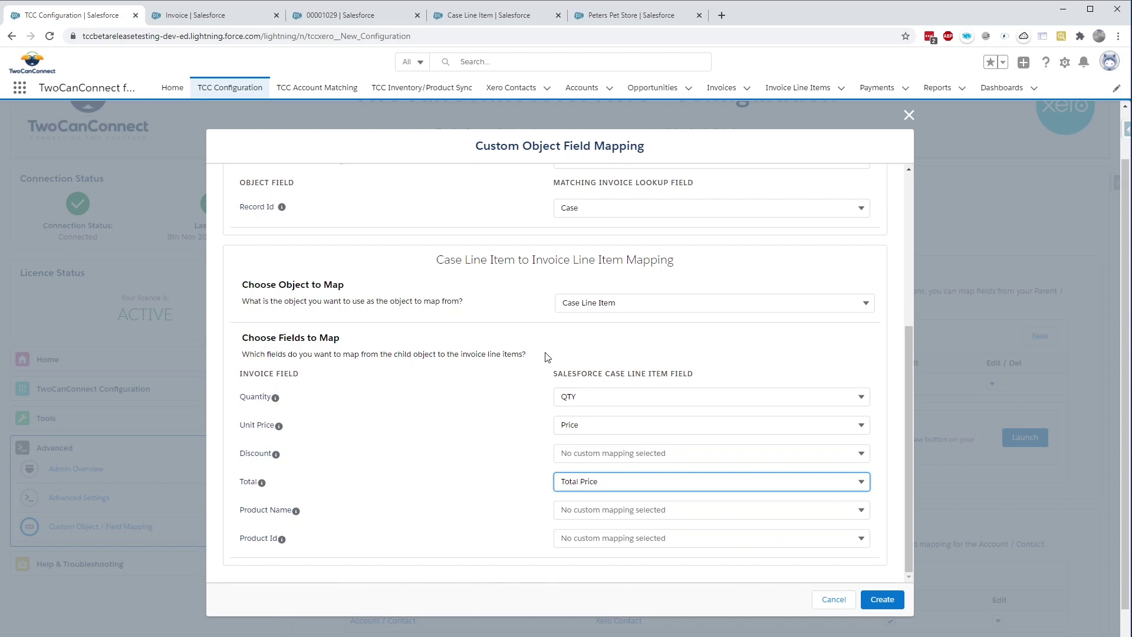
{"action": "left_click", "coordinate": [533, 481]}
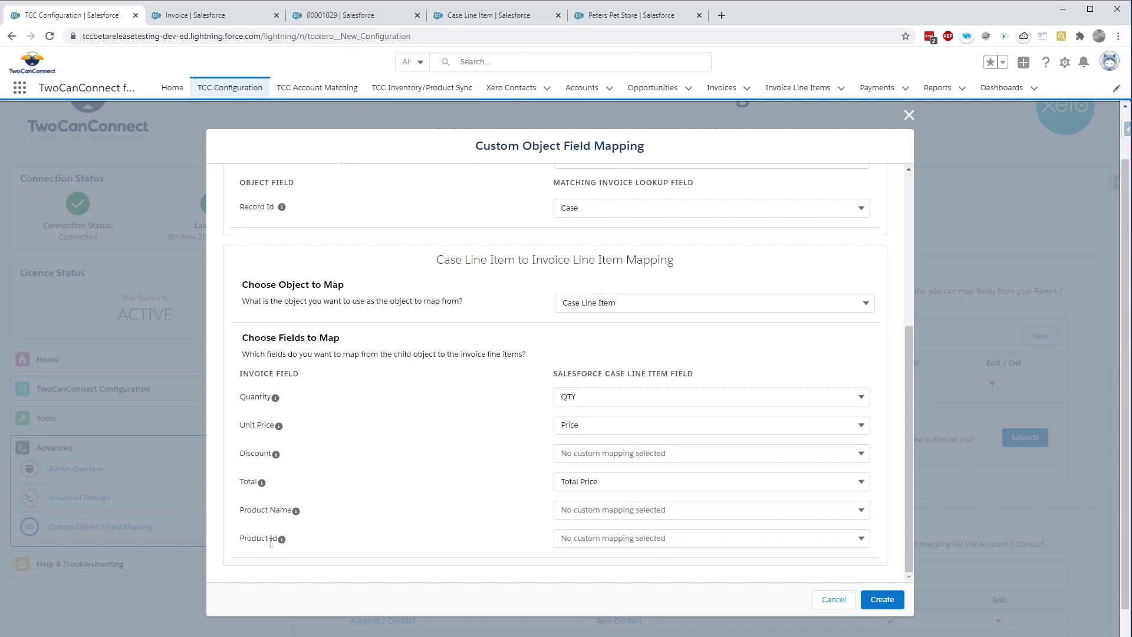
- Map the line item's Product Id to the Case Line Item field Product
{"action": "left_click", "coordinate": [576, 536]}
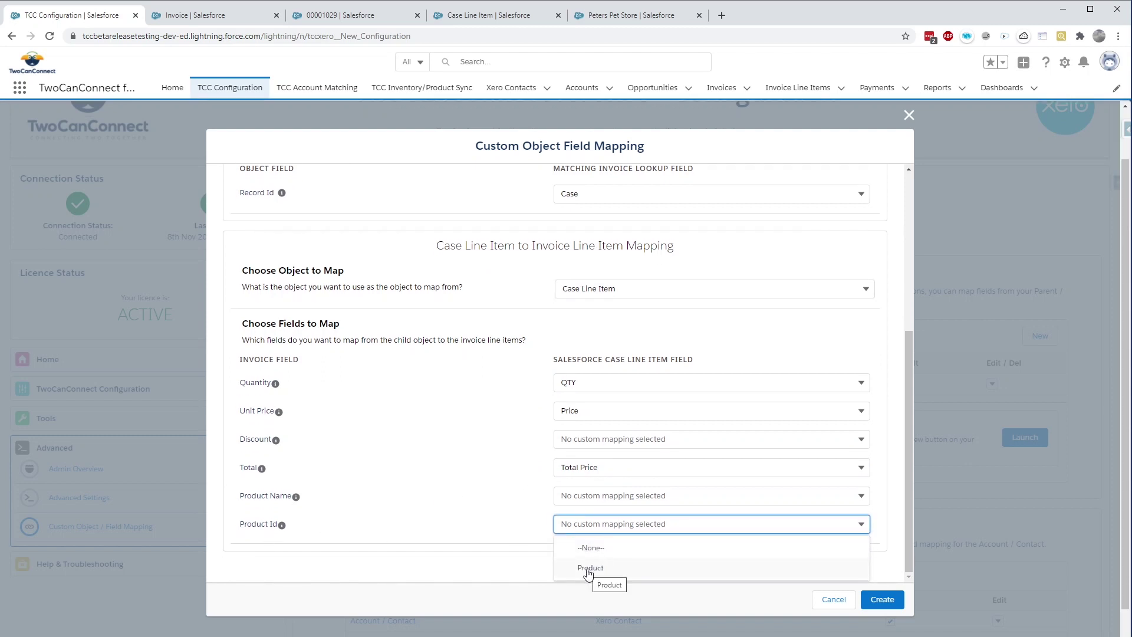
{"action": "left_click", "coordinate": [590, 568]}
{"action": "left_click", "coordinate": [530, 538]}
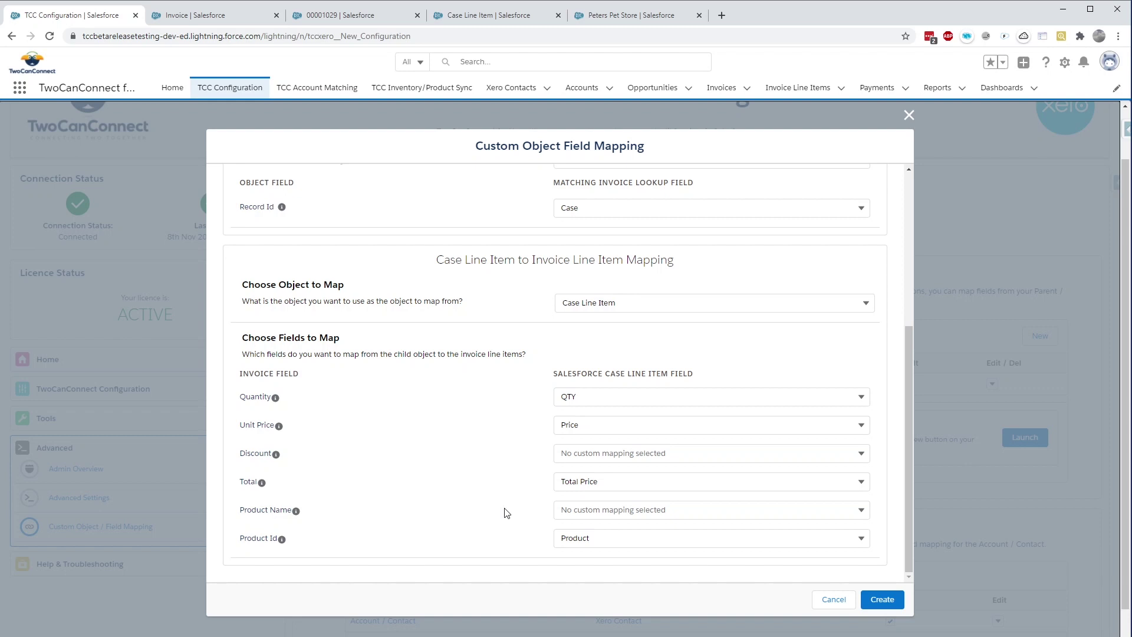
- Check the Product Name mapping options, leave that field unmapped, and create the Case mapping set
{"action": "left_click", "coordinate": [607, 509]}
{"action": "scroll", "coordinate": [498, 478], "scroll_direction": "down", "scroll_amount": 1}
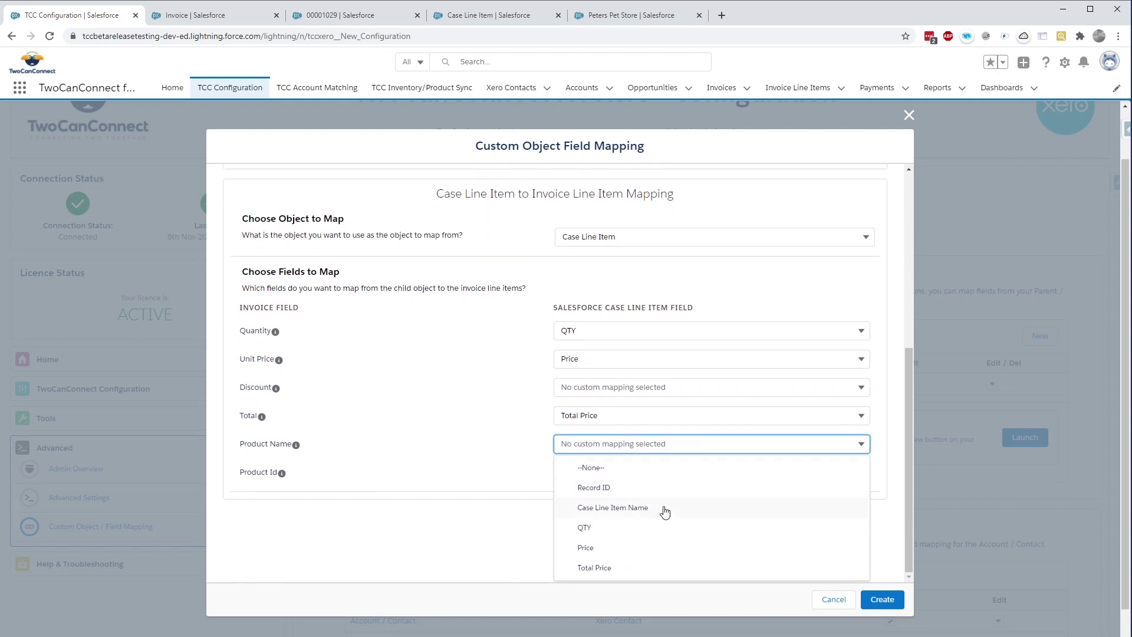
{"action": "left_click", "coordinate": [506, 454]}
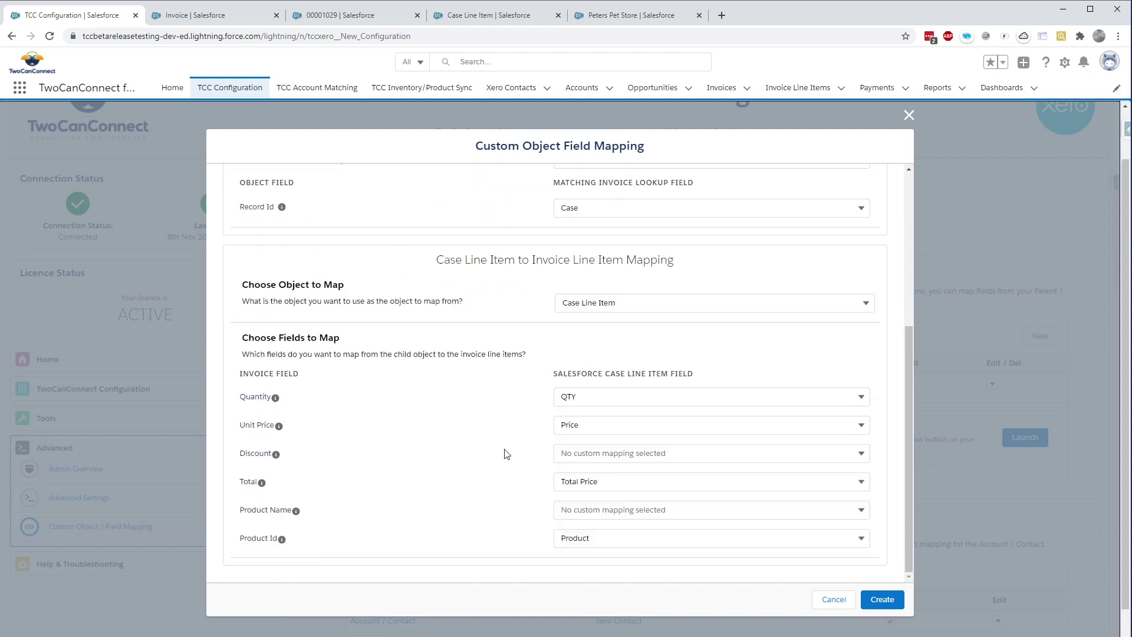
{"action": "scroll", "coordinate": [466, 451], "scroll_direction": "up", "scroll_amount": 1}
{"action": "scroll", "coordinate": [466, 451], "scroll_direction": "down", "scroll_amount": 1}
{"action": "left_click", "coordinate": [881, 600]}
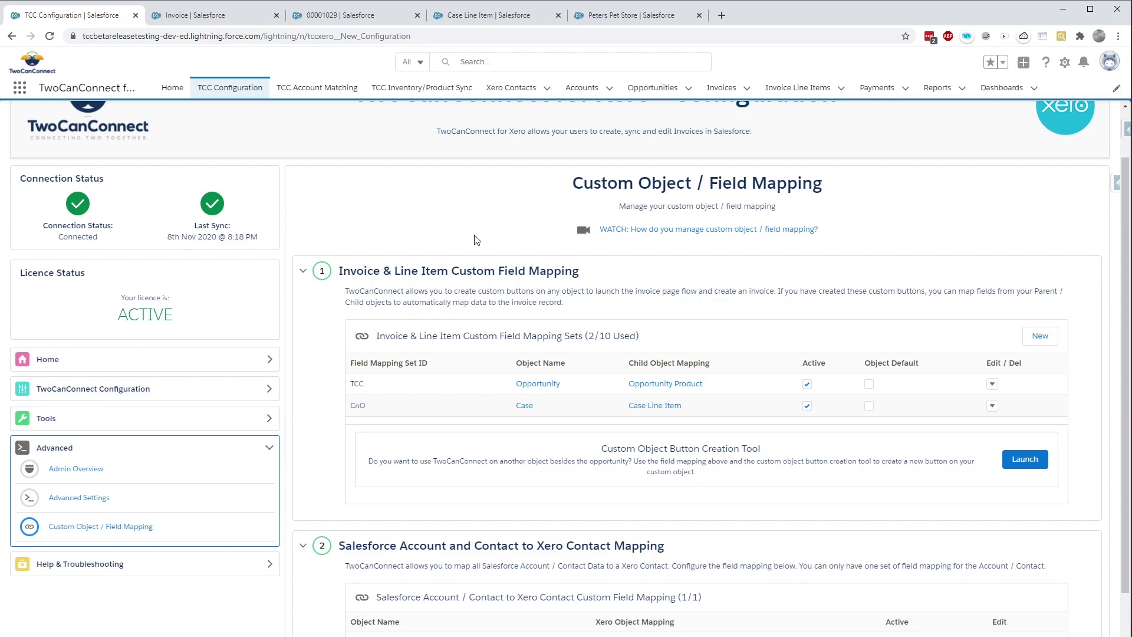
- Launch the custom object button creator and choose Case as the object with Account ID as its Salesforce Account link field
{"action": "scroll", "coordinate": [477, 240], "scroll_direction": "up", "scroll_amount": 1}
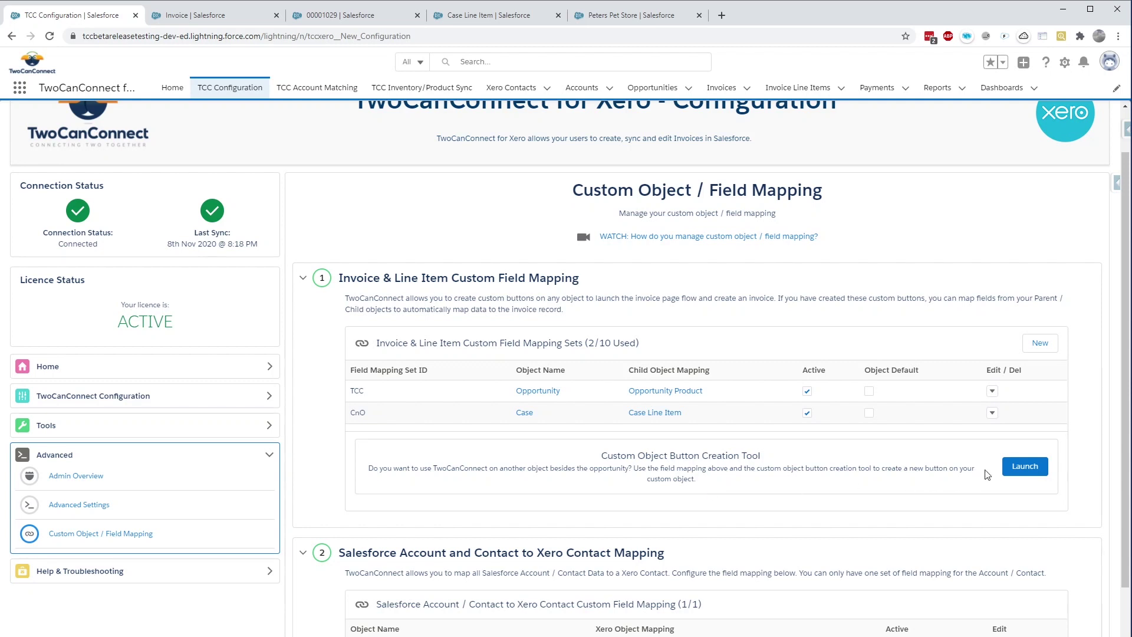
{"action": "left_click", "coordinate": [1020, 467]}
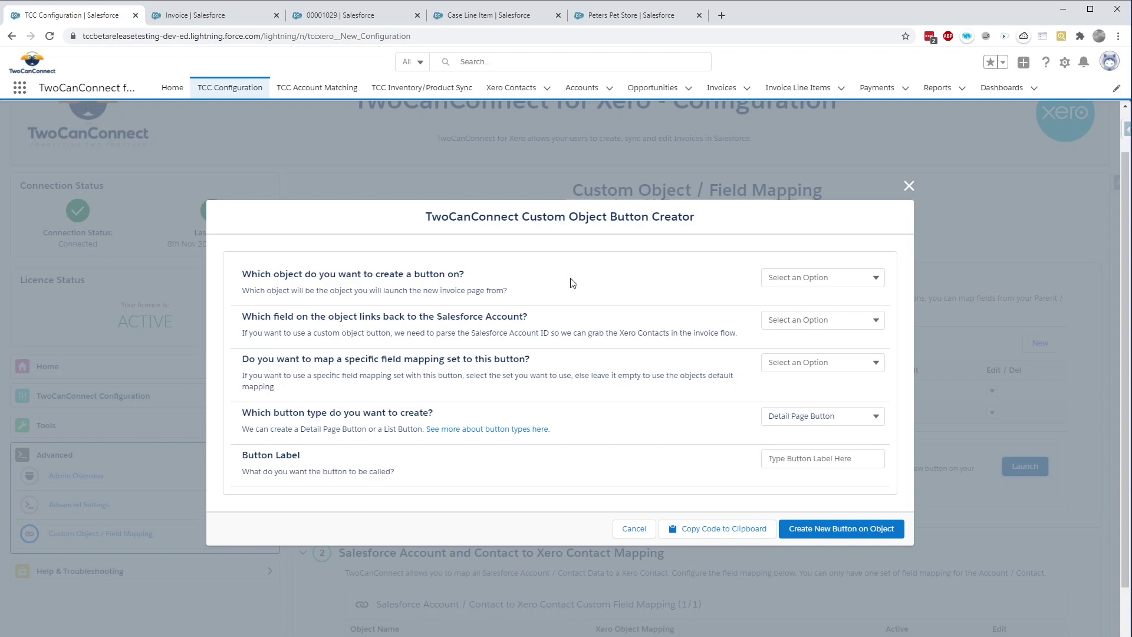
{"action": "left_click", "coordinate": [813, 278]}
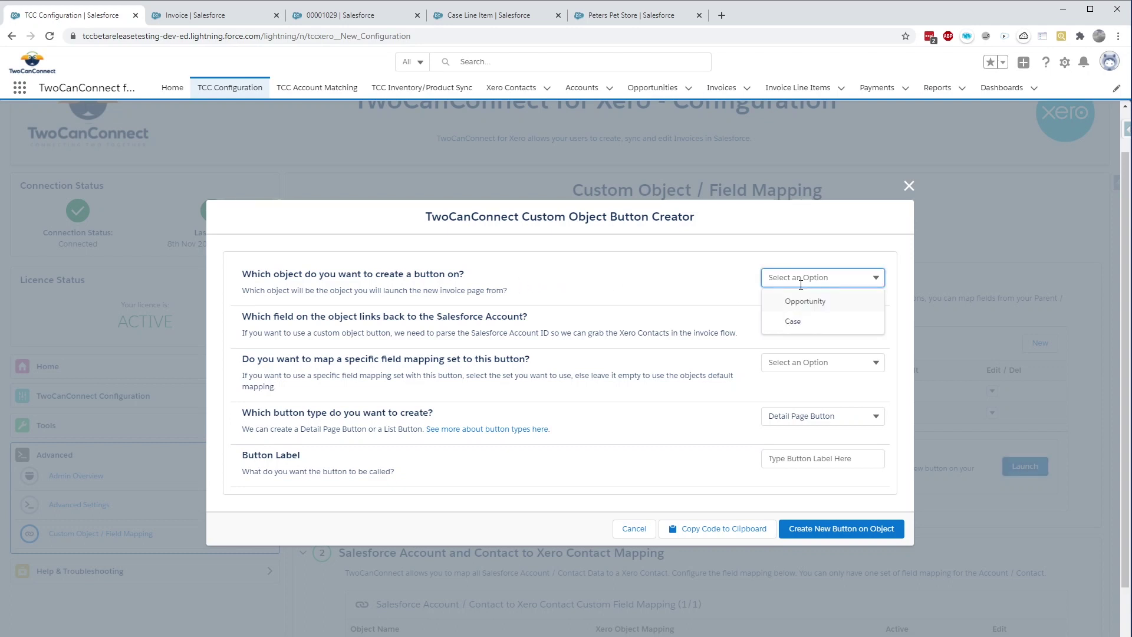
{"action": "left_click", "coordinate": [807, 327]}
{"action": "left_click", "coordinate": [807, 323]}
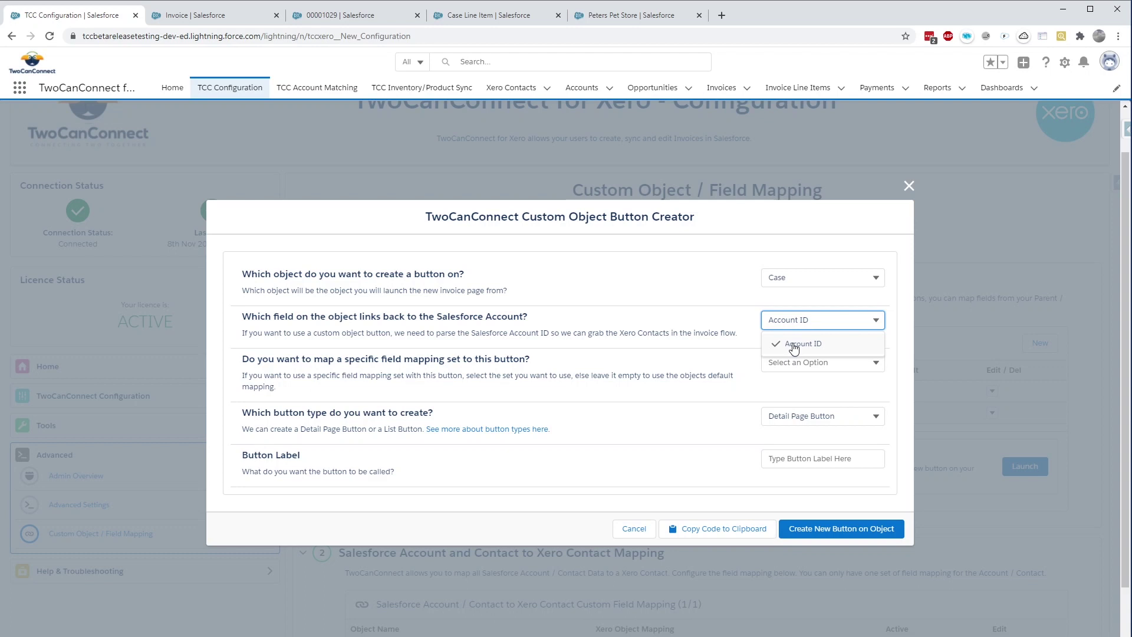
{"action": "left_click", "coordinate": [794, 348]}
- Assign the CnO field mapping set to the new Case button
{"action": "left_click", "coordinate": [803, 361]}
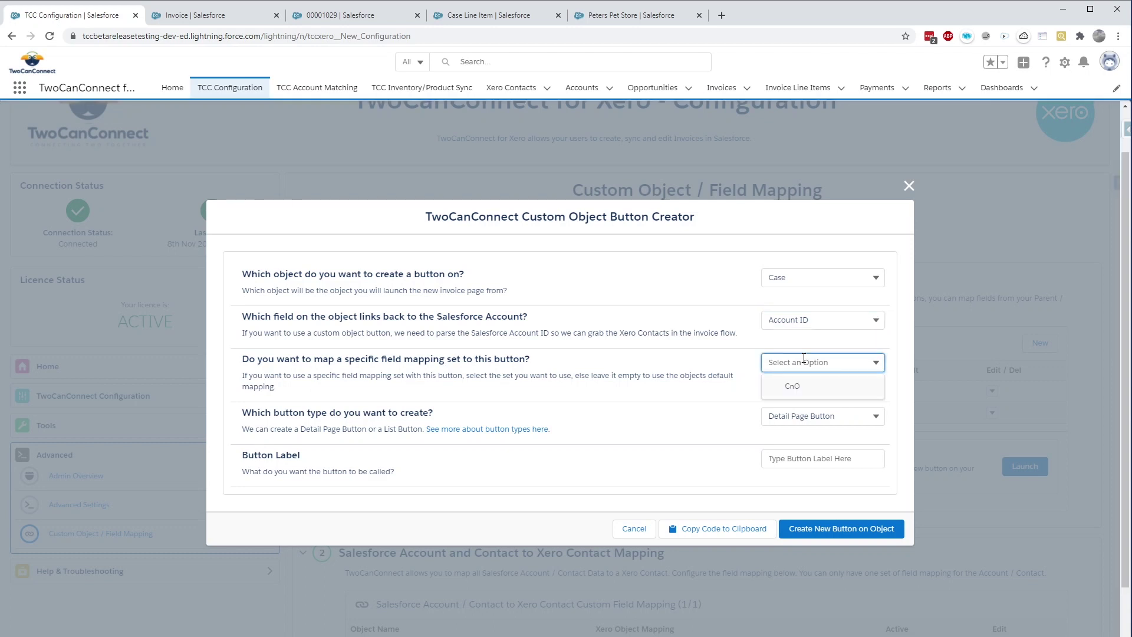
{"action": "left_click", "coordinate": [791, 389]}
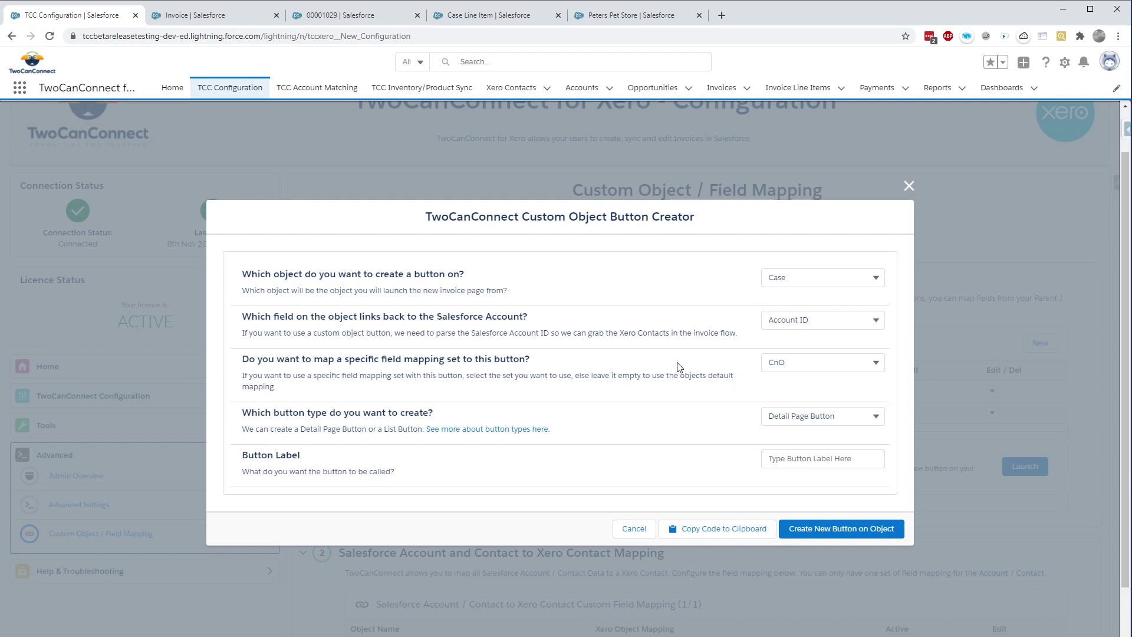
{"action": "left_click", "coordinate": [785, 362]}
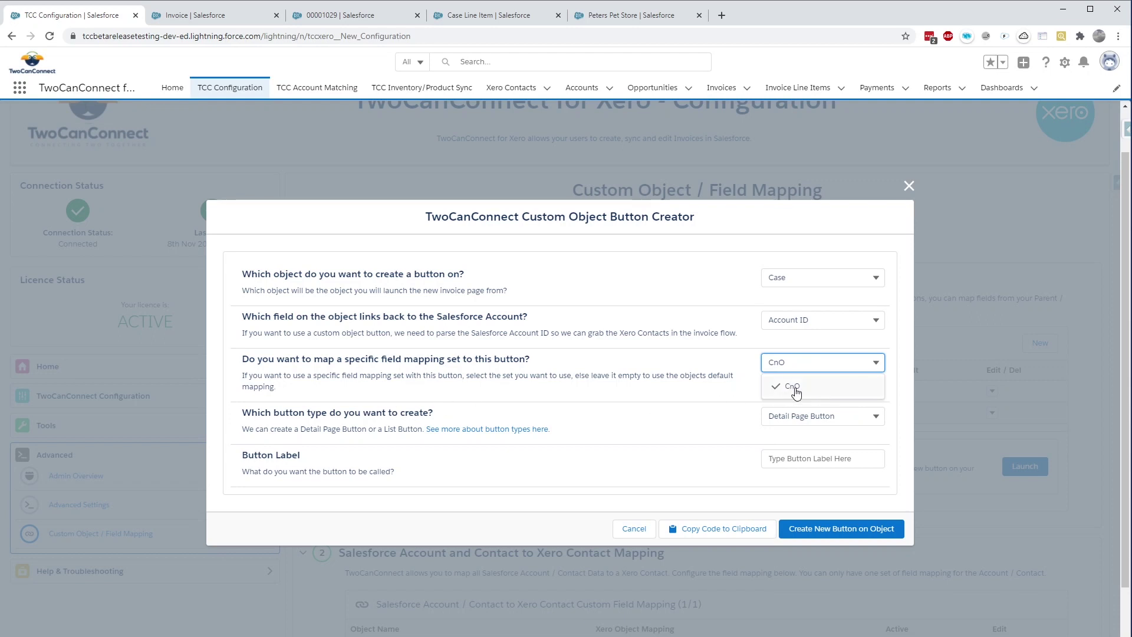
{"action": "left_click", "coordinate": [792, 386]}
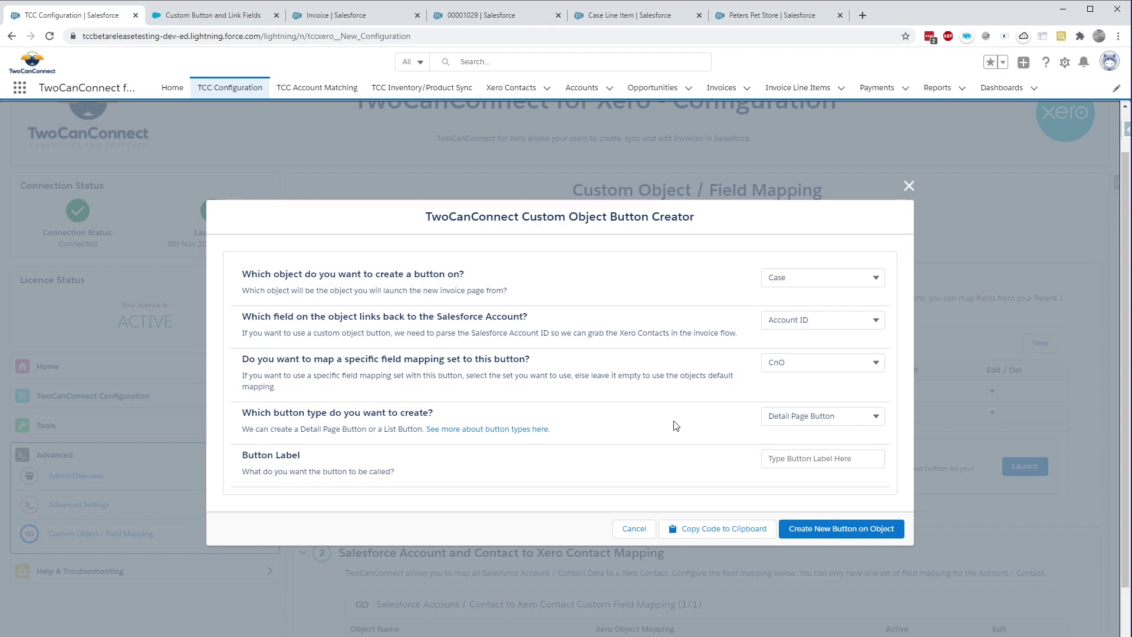
- Label the detail page button New Invoice with Line Item, create it on the Case object, and close the button creator
{"action": "left_click", "coordinate": [812, 462]}
{"action": "type", "text": "New Invoice with Line Item"}
{"action": "left_click", "coordinate": [701, 529]}
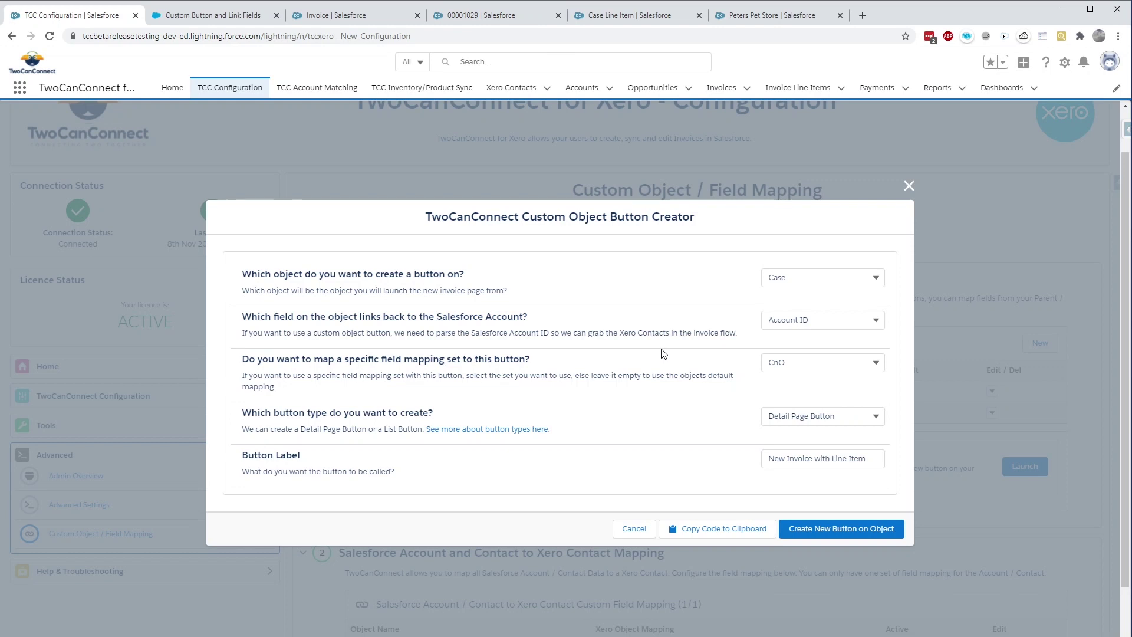
{"action": "left_click", "coordinate": [841, 529]}
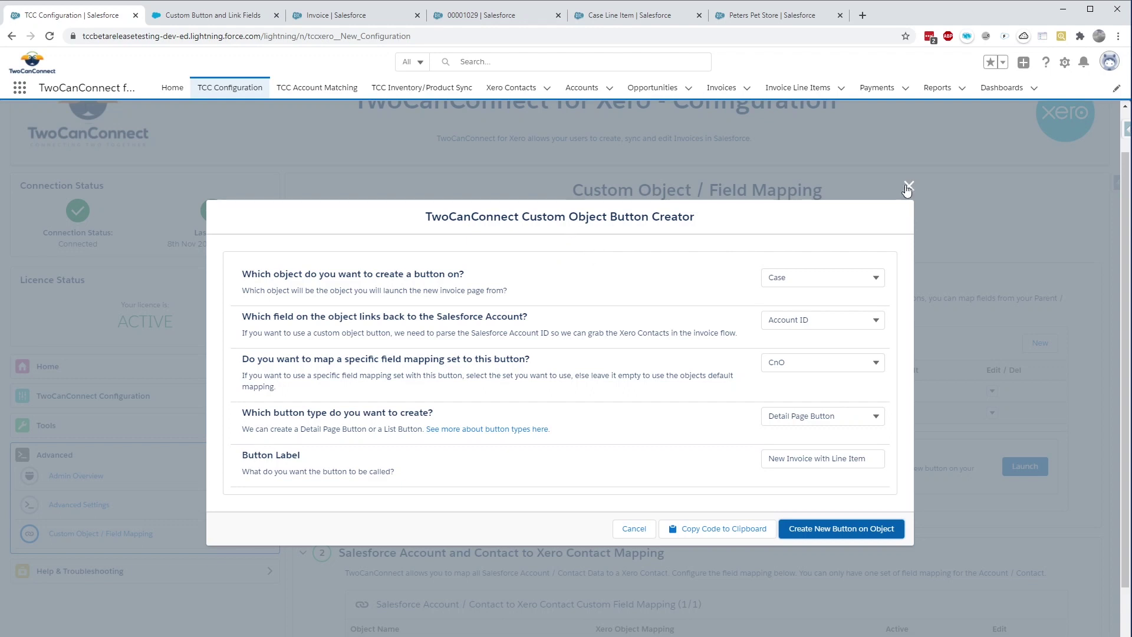
{"action": "key", "text": "Escape"}
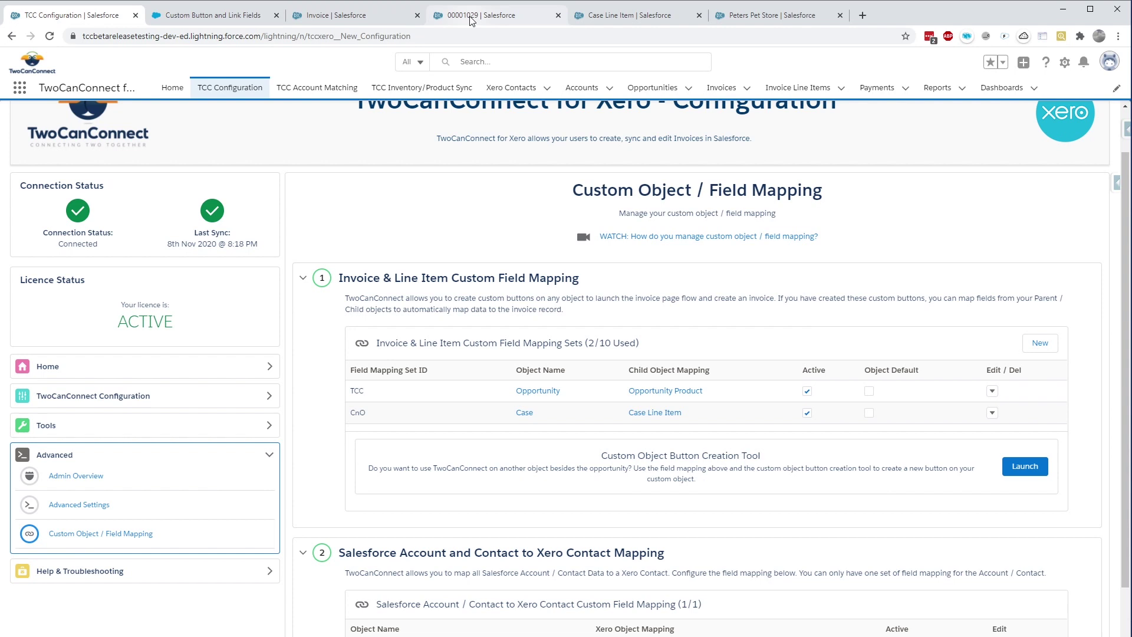
- Add the New Invoice with Line Item action to the start of the Case Layout's Salesforce Mobile and Lightning Experience Actions
{"action": "left_click", "coordinate": [336, 15]}
{"action": "left_click", "coordinate": [70, 230]}
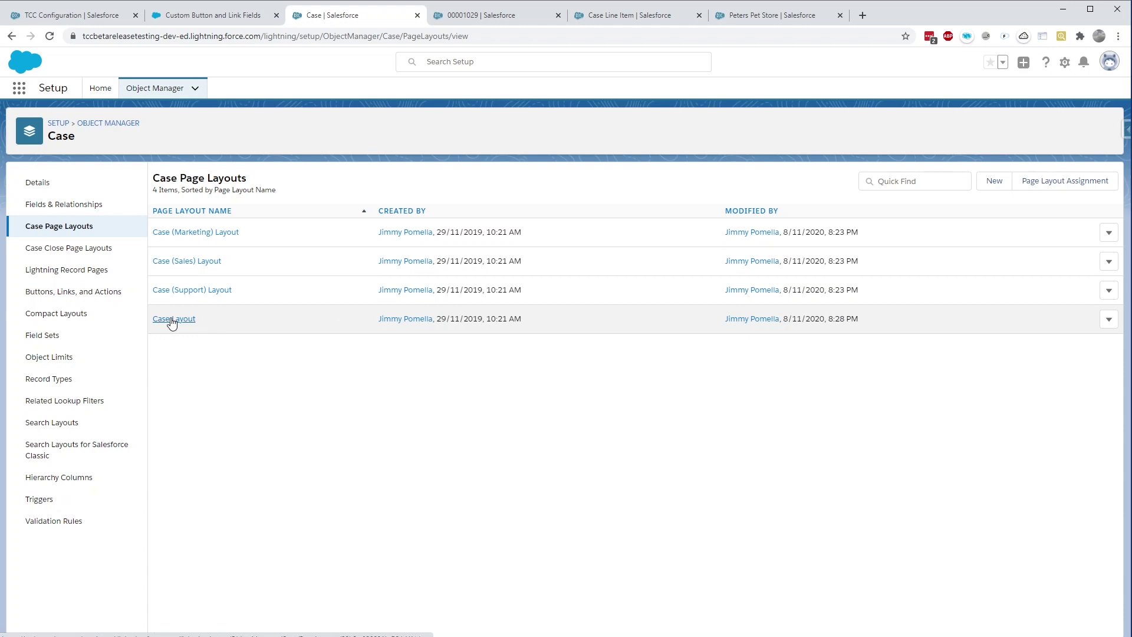
{"action": "left_click", "coordinate": [171, 320]}
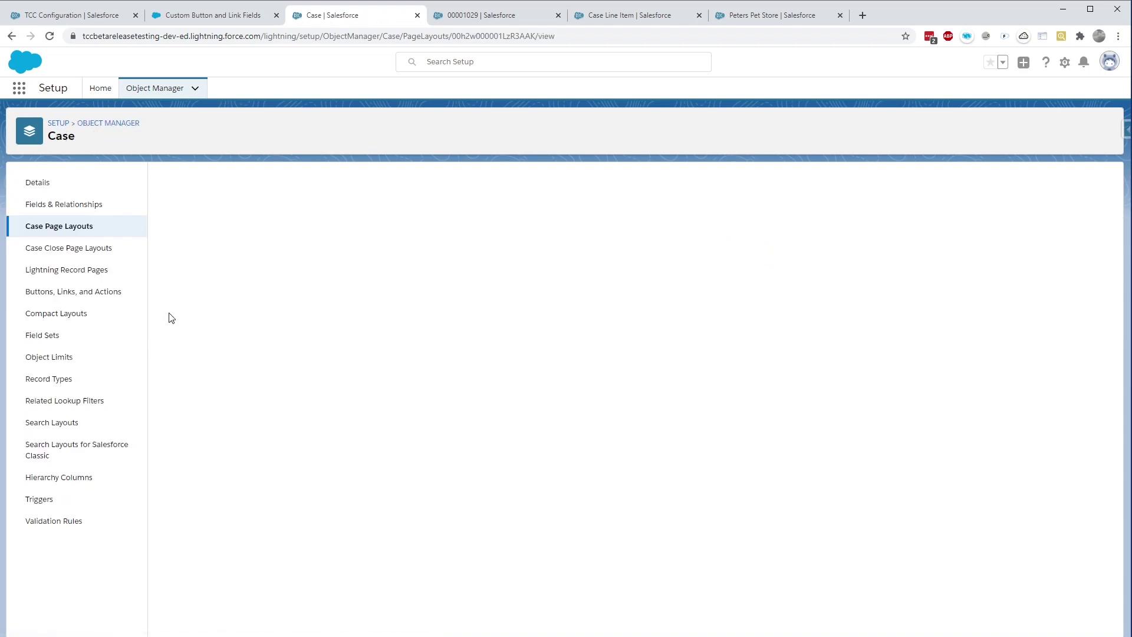
{"action": "left_click", "coordinate": [189, 253]}
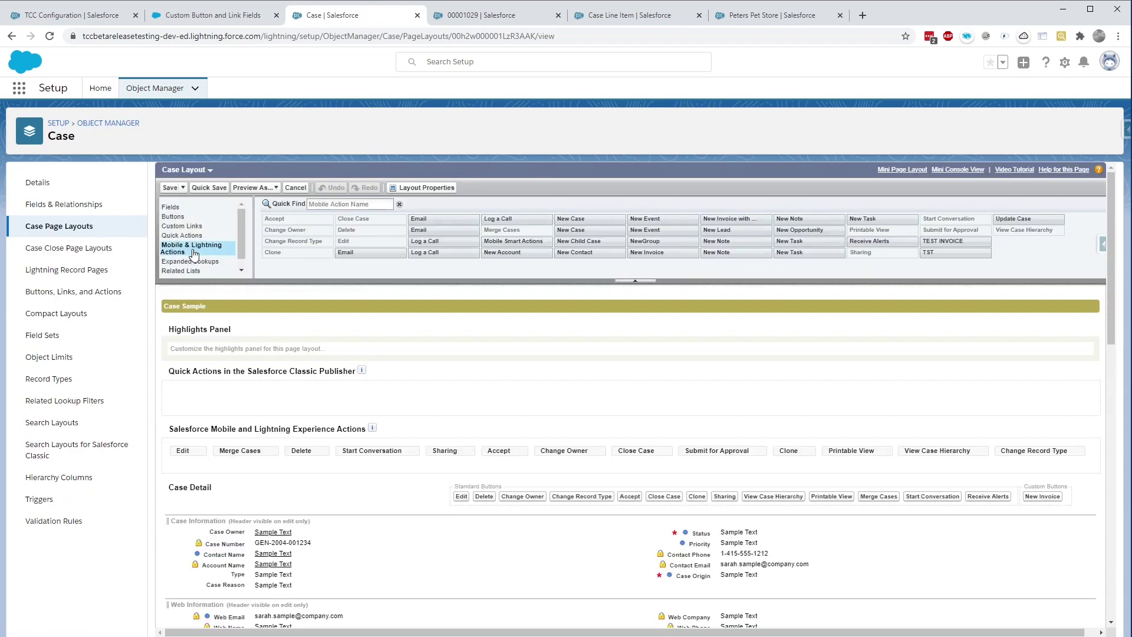
{"action": "left_click_drag", "start_coordinate": [844, 233], "coordinate": [184, 458]}
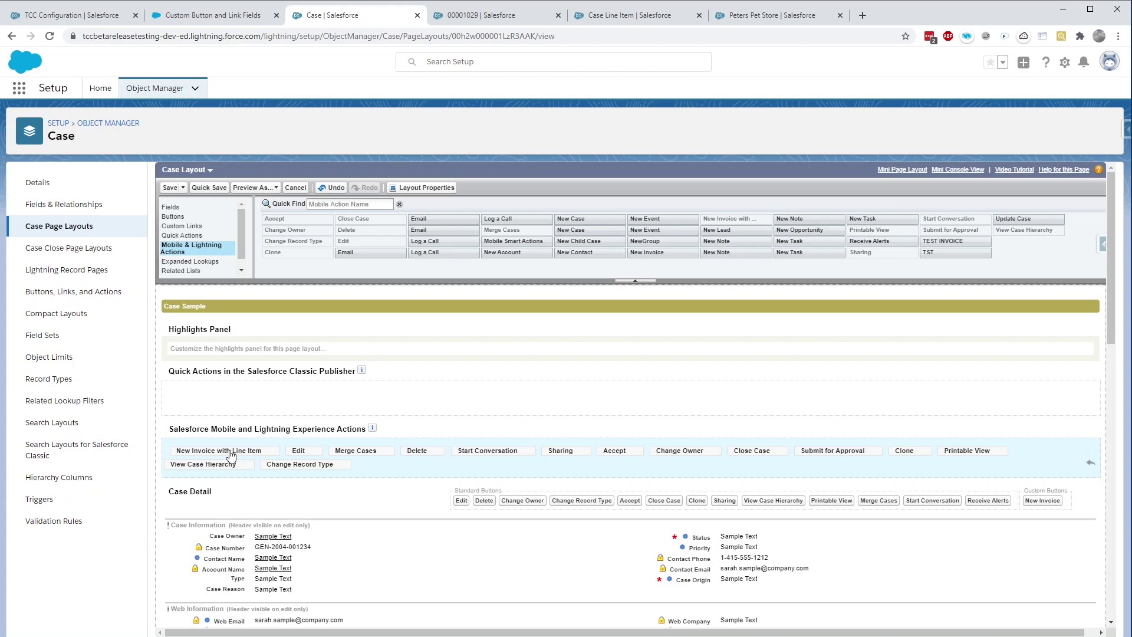
- Show the buttons available for the Case Layout and save the layout with its New Invoice with Line Item action
{"action": "left_click", "coordinate": [177, 217]}
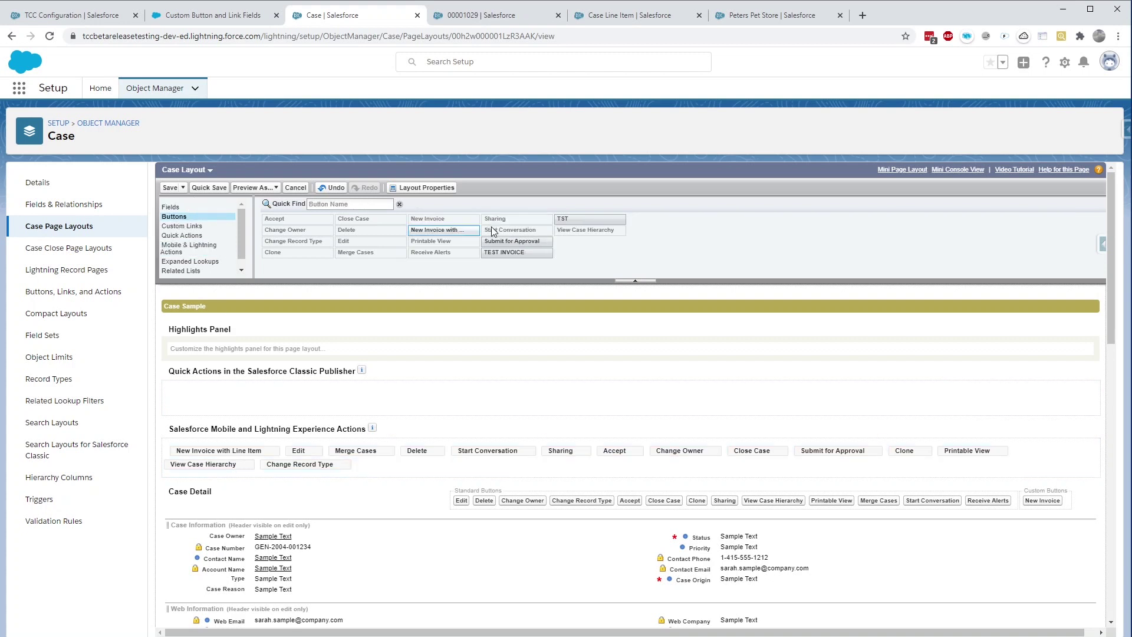
{"action": "left_click_drag", "start_coordinate": [445, 230], "coordinate": [377, 233]}
{"action": "left_click", "coordinate": [169, 188]}
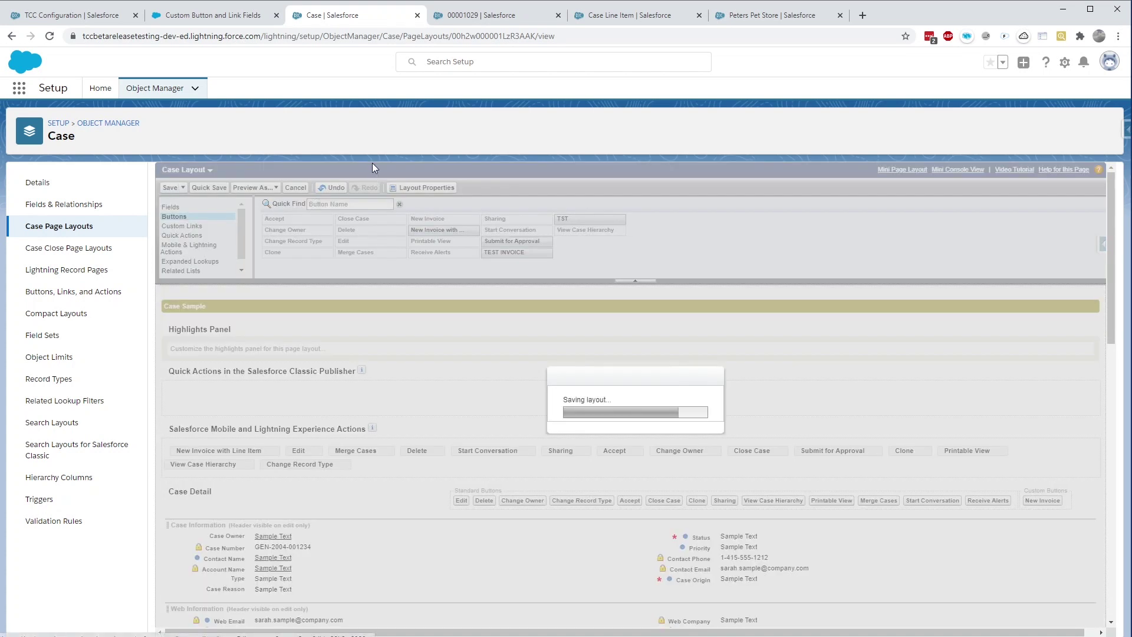
- Launch New Invoice with Line Item from the case record and proceed to invoice creation using the existing Xero contact linked to the account
{"action": "key", "text": "ctrl+Tab"}
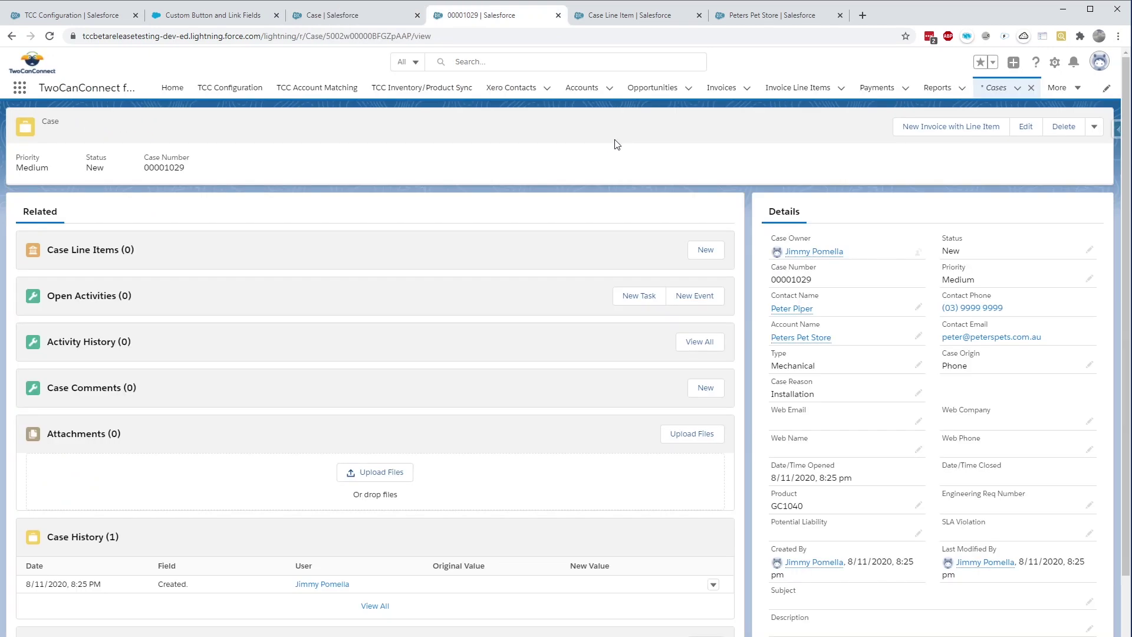
{"action": "left_click", "coordinate": [940, 132]}
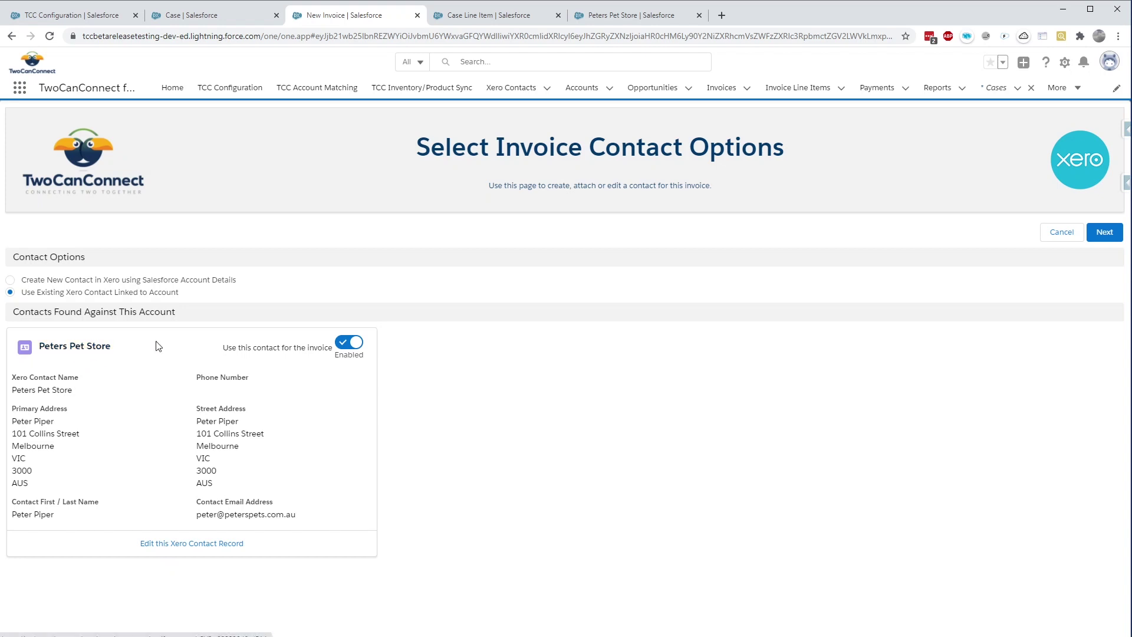
{"action": "left_click", "coordinate": [1104, 233]}
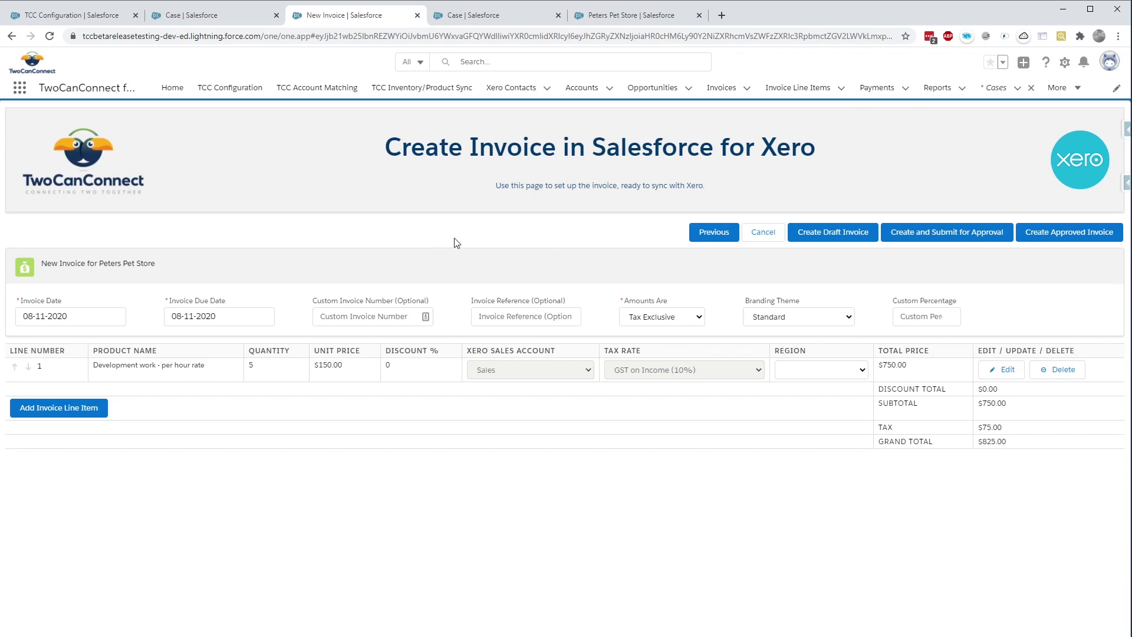
- Return to the Custom Object / Field Mapping page of the TwoCanConnect configuration
{"action": "left_click", "coordinate": [106, 16]}
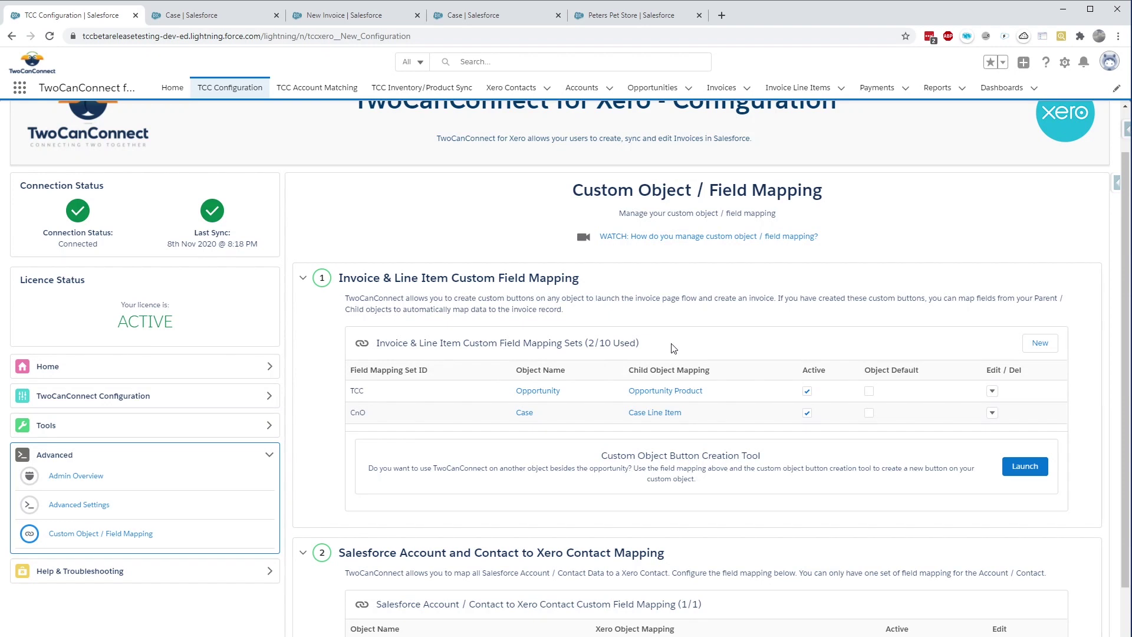